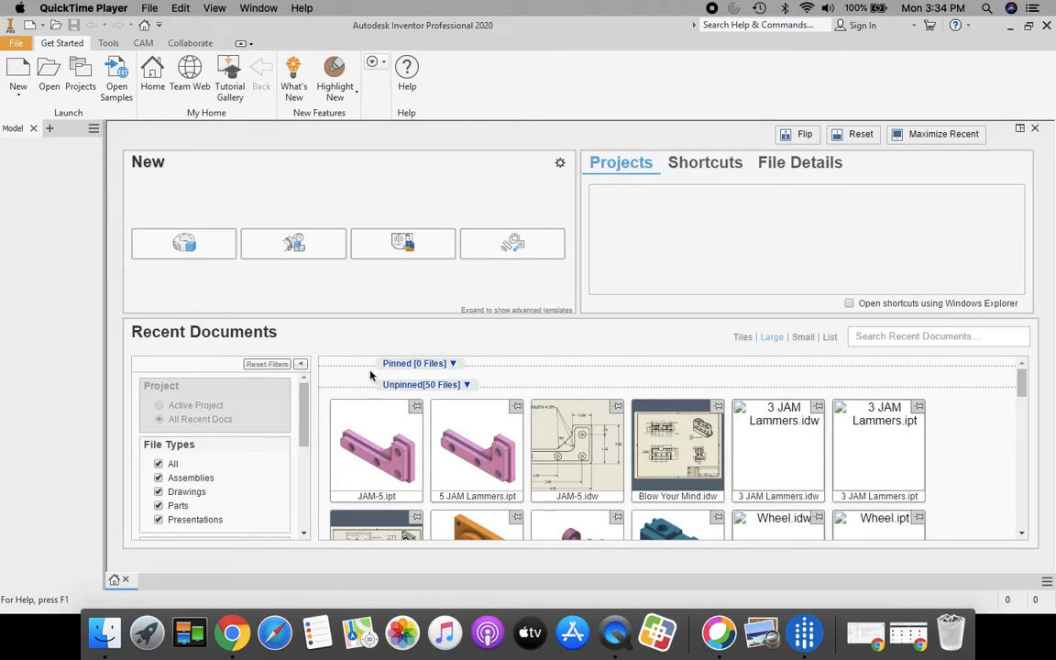
Open the 5 JAM part file stored at the root of the staff network drive
{"action": "left_click", "coordinate": [49, 78]}
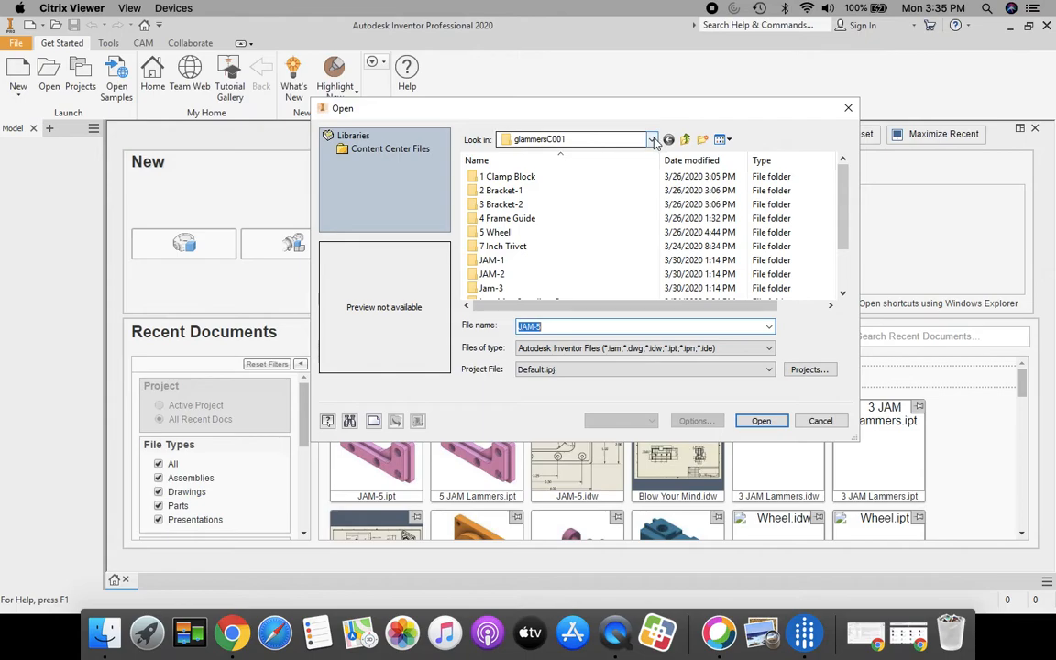
{"action": "left_click", "coordinate": [652, 139]}
{"action": "left_click", "coordinate": [546, 321]}
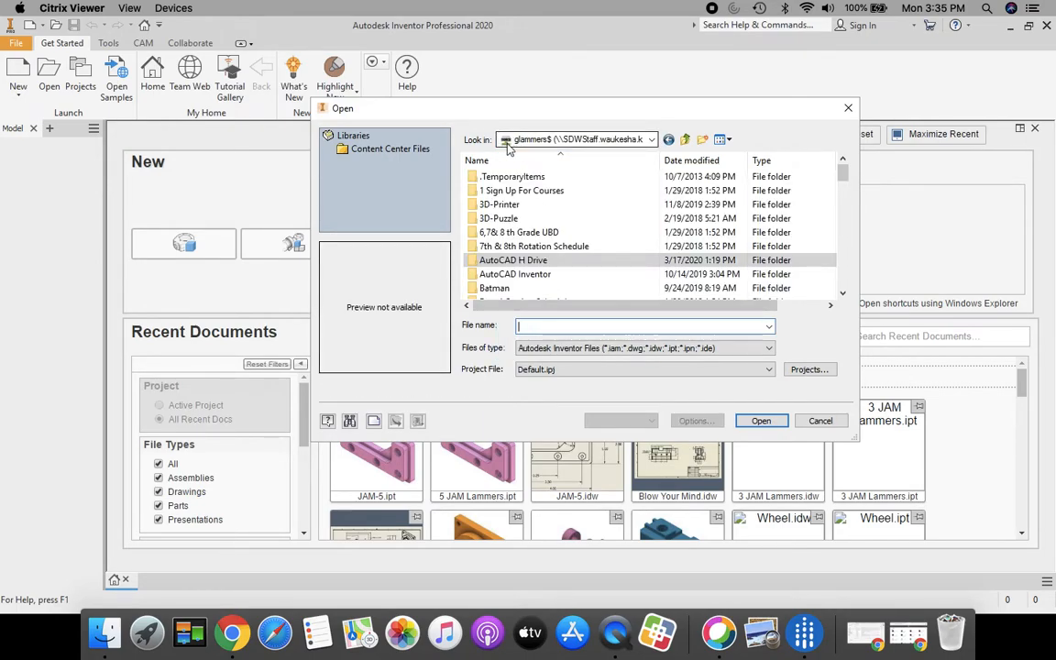
{"action": "scroll", "coordinate": [515, 206], "scroll_direction": "down", "scroll_amount": 10}
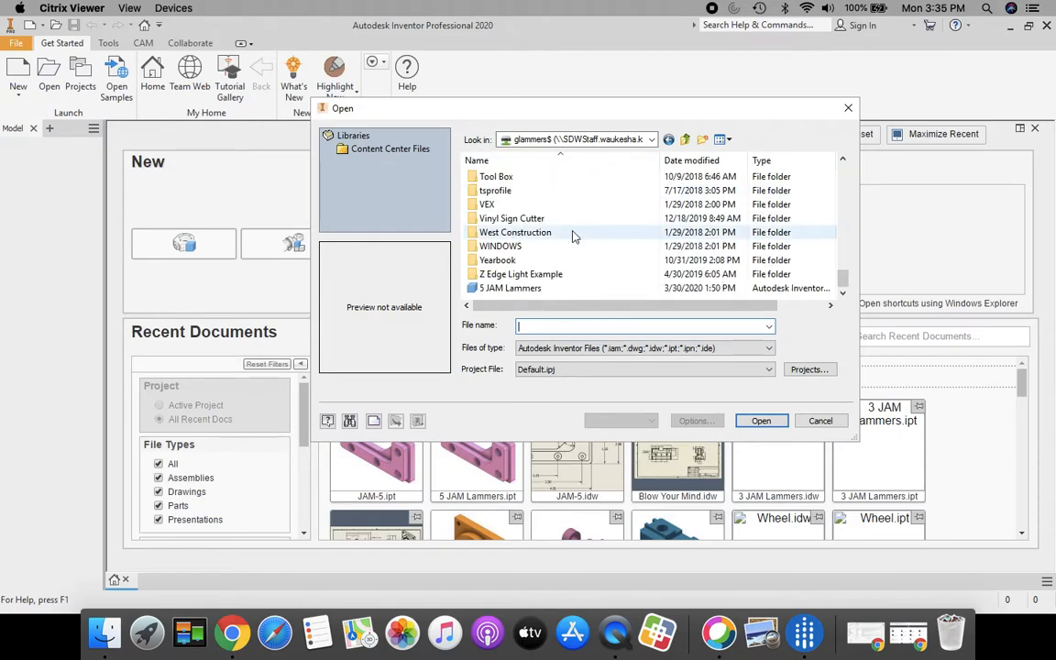
{"action": "left_click", "coordinate": [509, 288]}
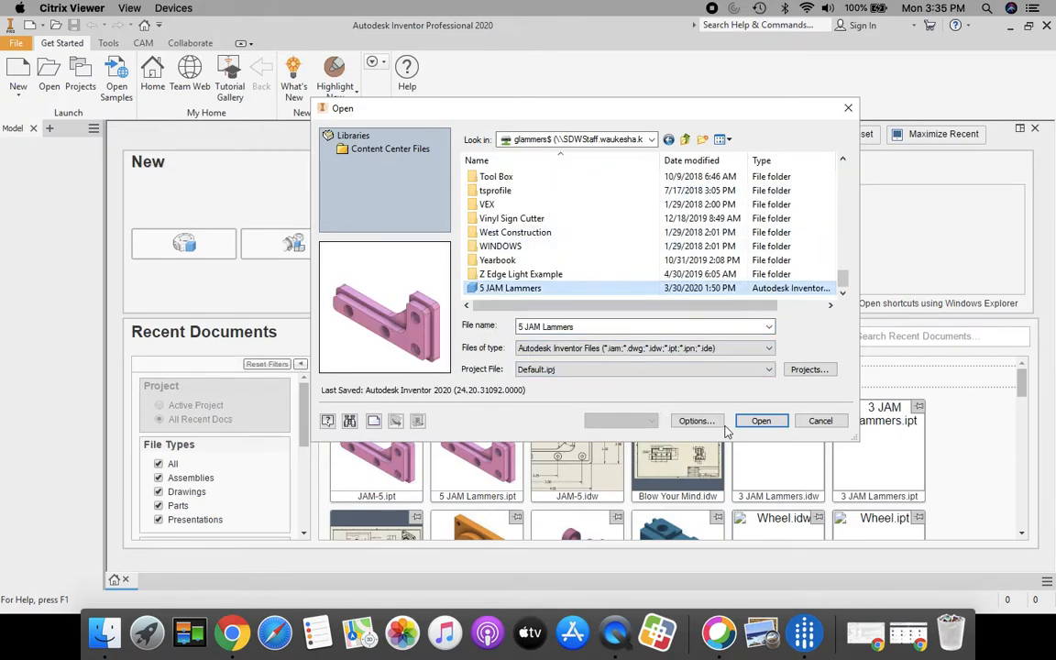
{"action": "left_click", "coordinate": [766, 425]}
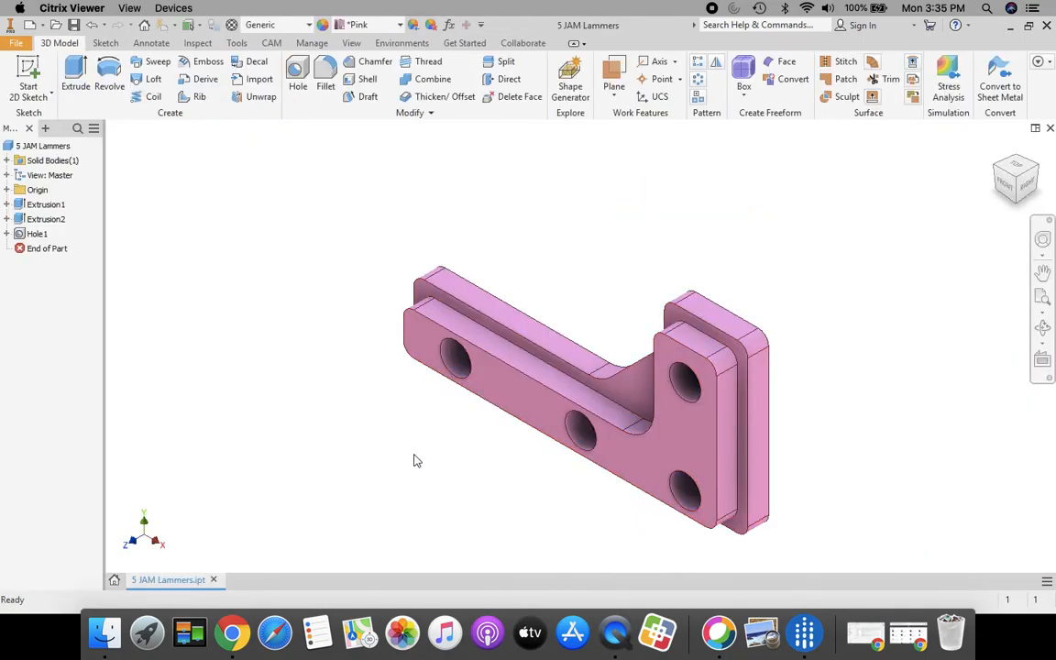
Create a CAM milling setup with a stock box point origin at the stock's lower-left front corner
{"action": "left_click", "coordinate": [42, 146]}
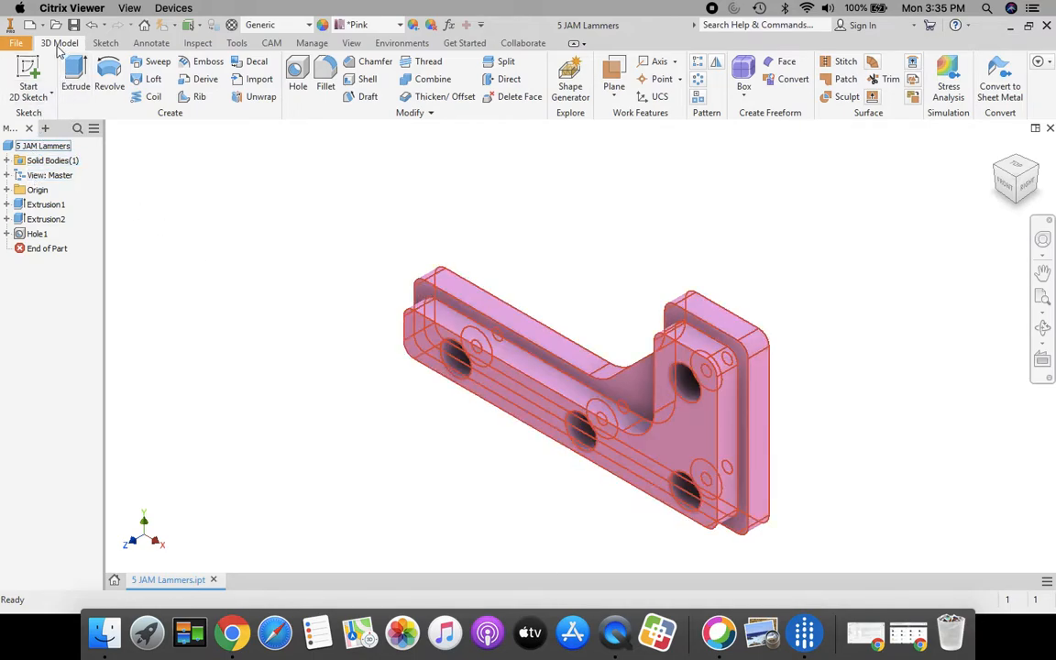
{"action": "left_click", "coordinate": [271, 44]}
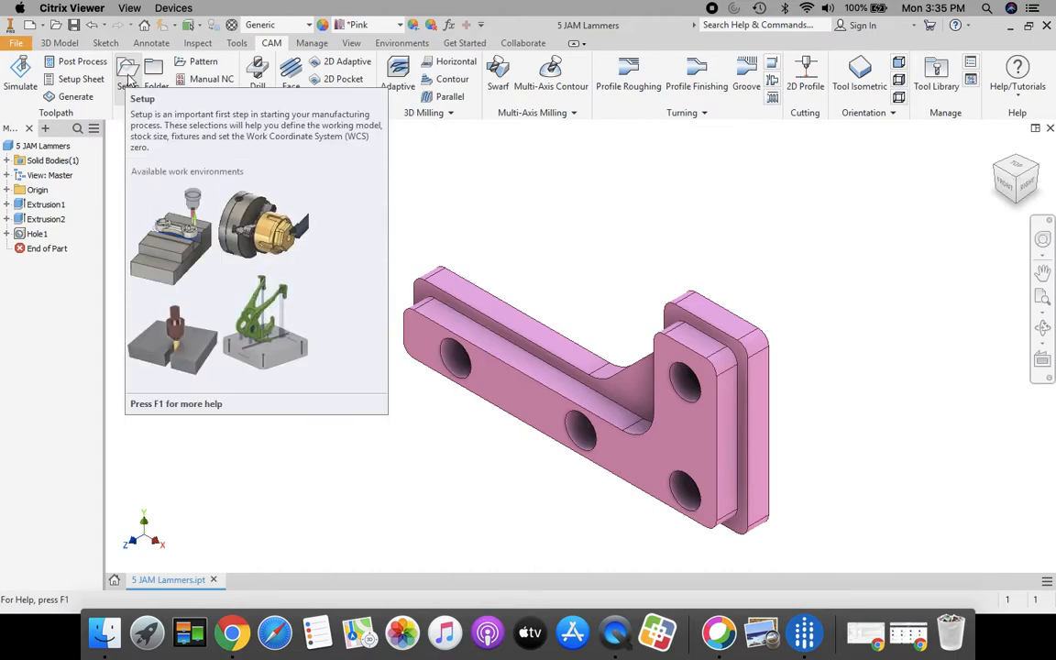
{"action": "left_click", "coordinate": [127, 78]}
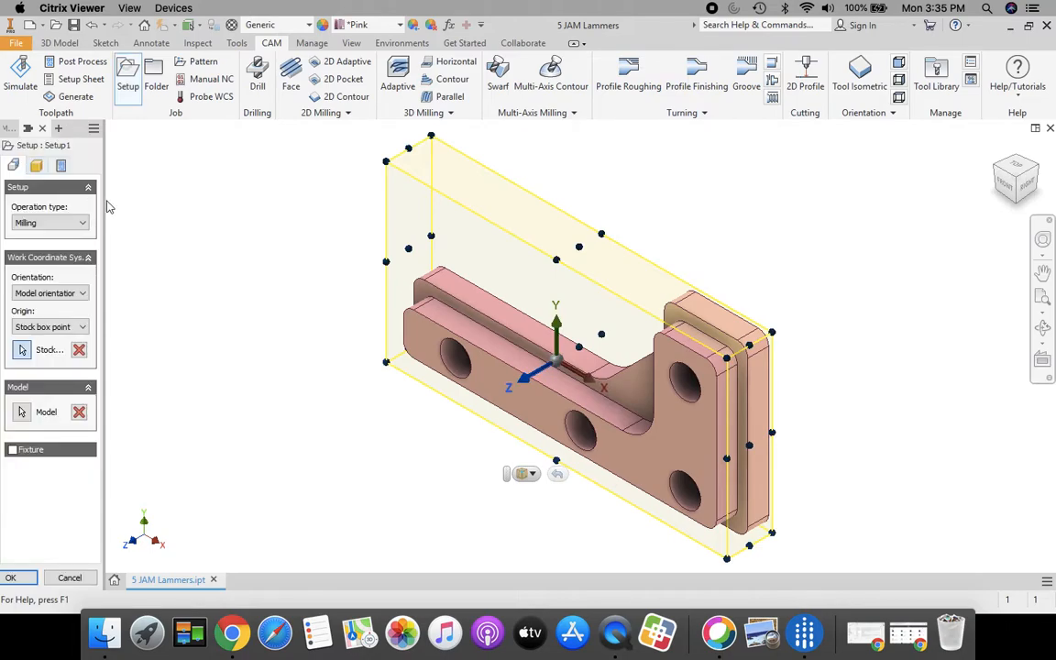
{"action": "left_click_drag", "start_coordinate": [104, 168], "coordinate": [125, 169]}
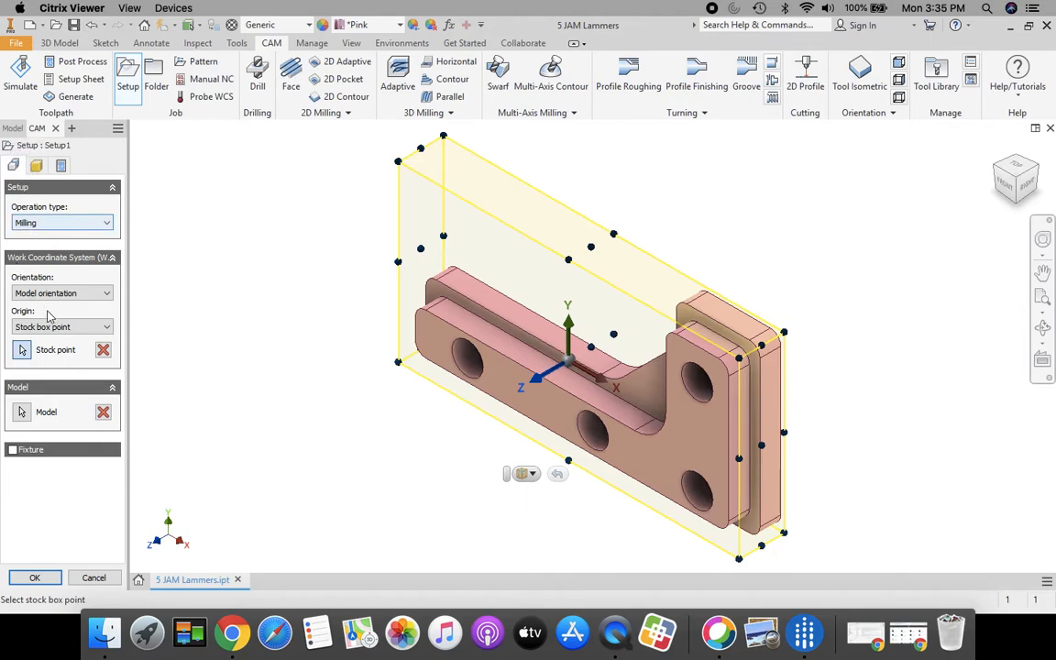
{"action": "left_click", "coordinate": [101, 328]}
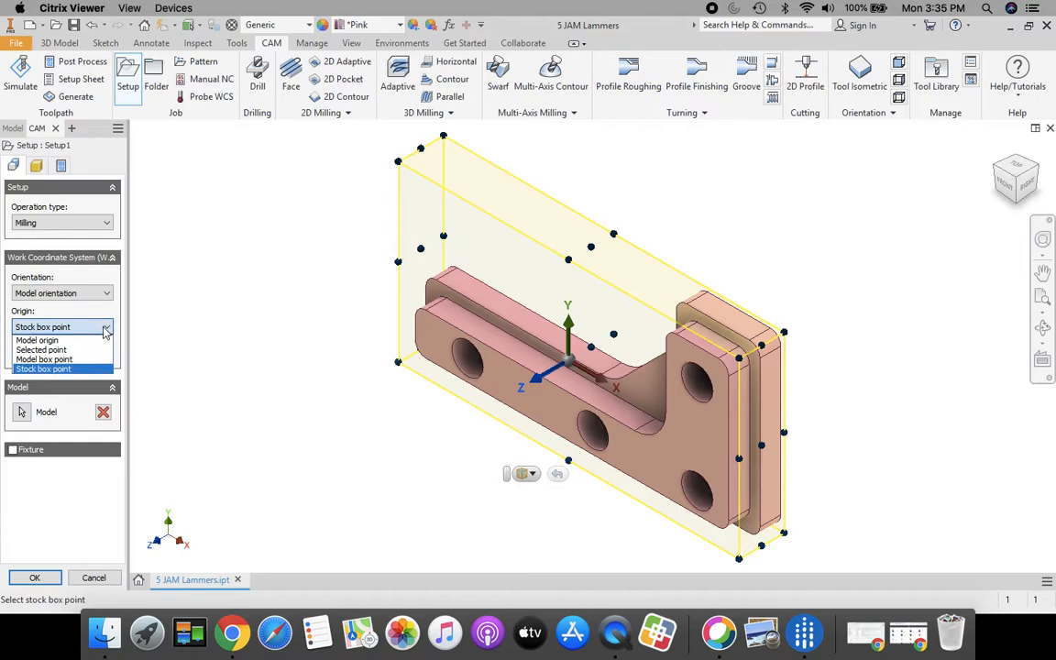
{"action": "left_click", "coordinate": [69, 369]}
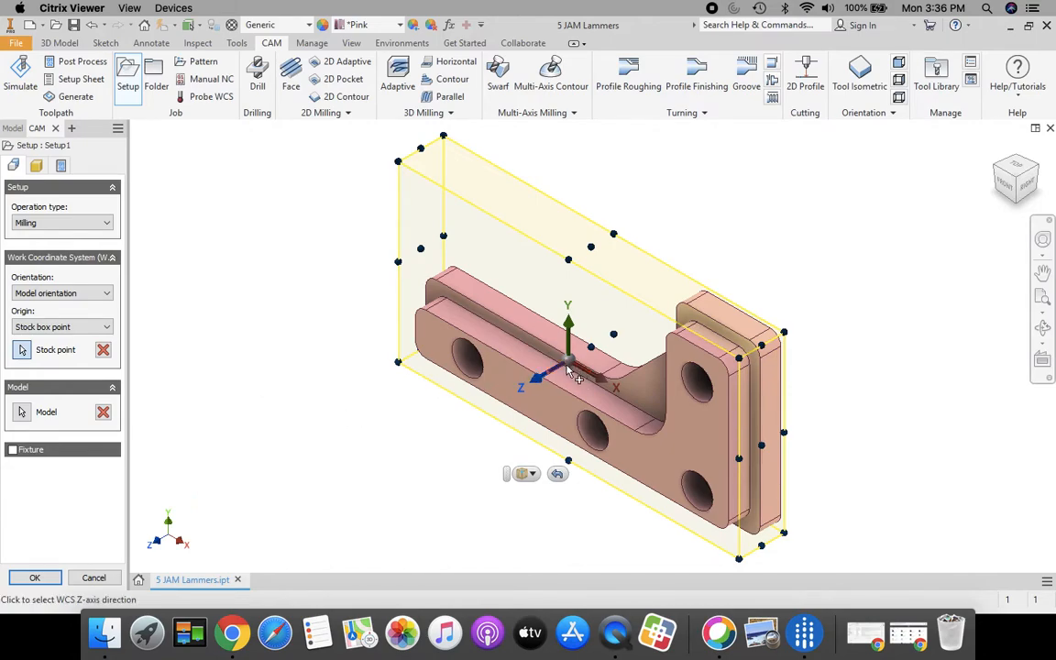
{"action": "left_click", "coordinate": [398, 363]}
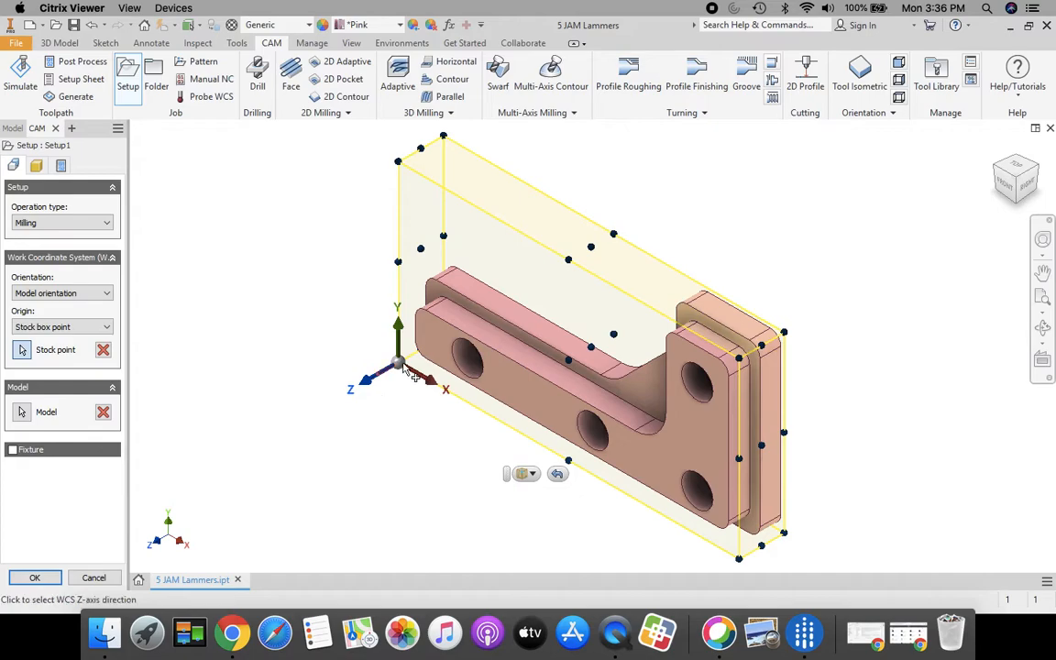
Define the relative size box stock with a 0.25 in side offset and 0 in top and bottom offsets
{"action": "left_click", "coordinate": [36, 166]}
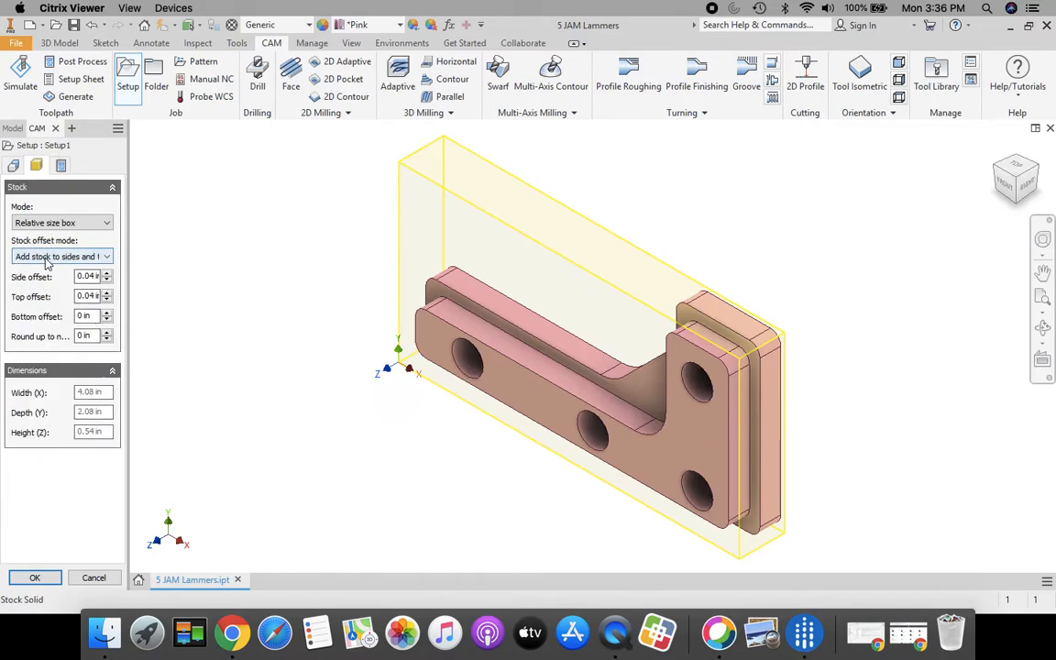
{"action": "left_click", "coordinate": [107, 260]}
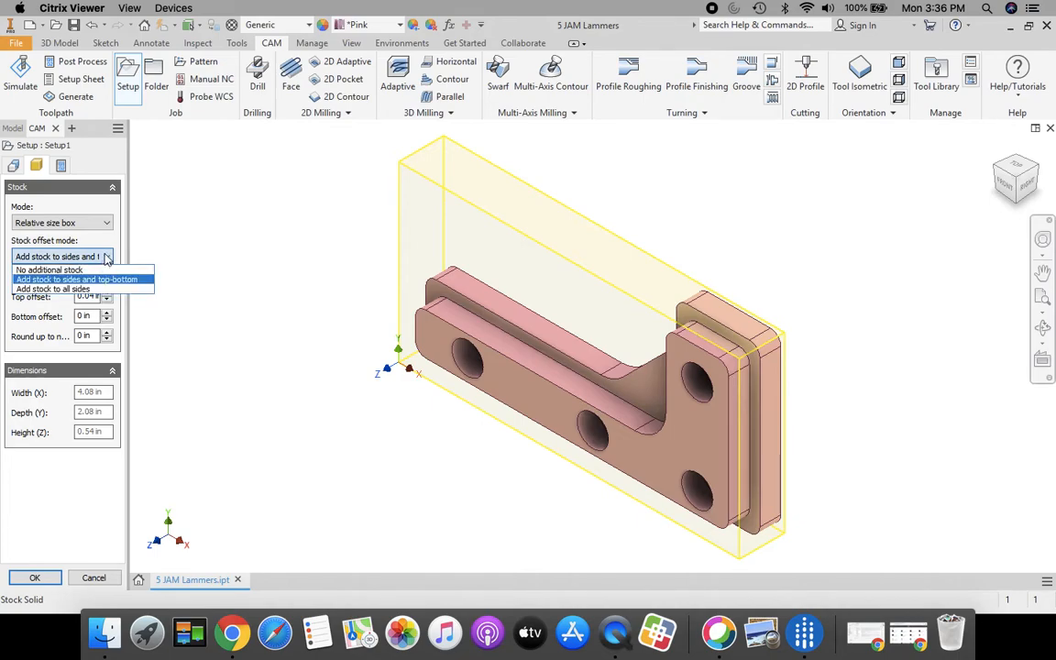
{"action": "left_click", "coordinate": [99, 258]}
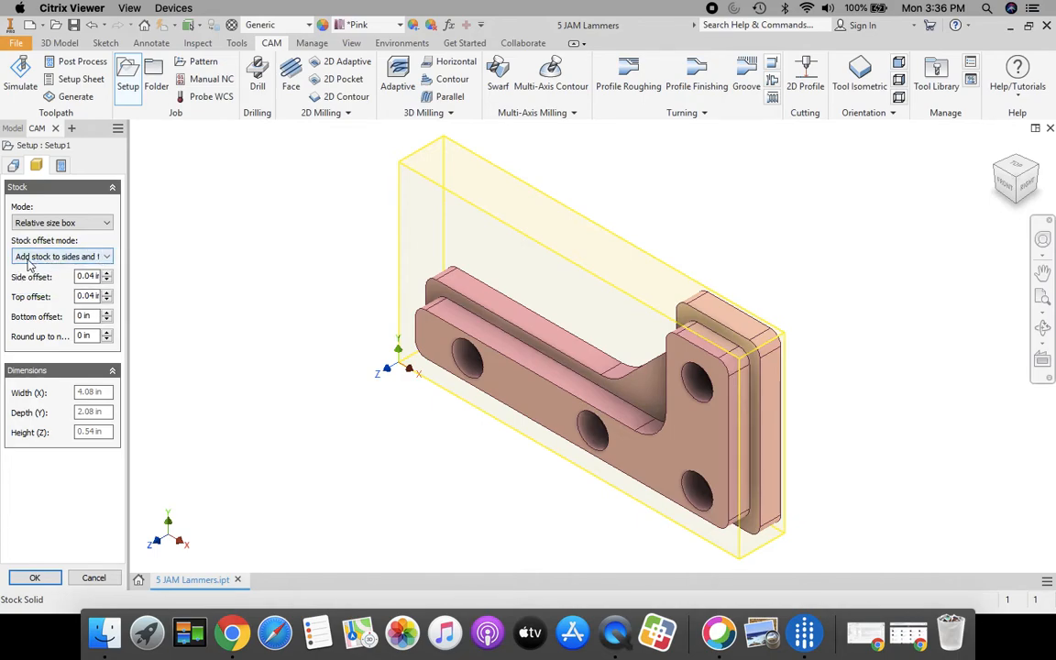
{"action": "left_click", "coordinate": [82, 280]}
{"action": "type", "text": ".25"}
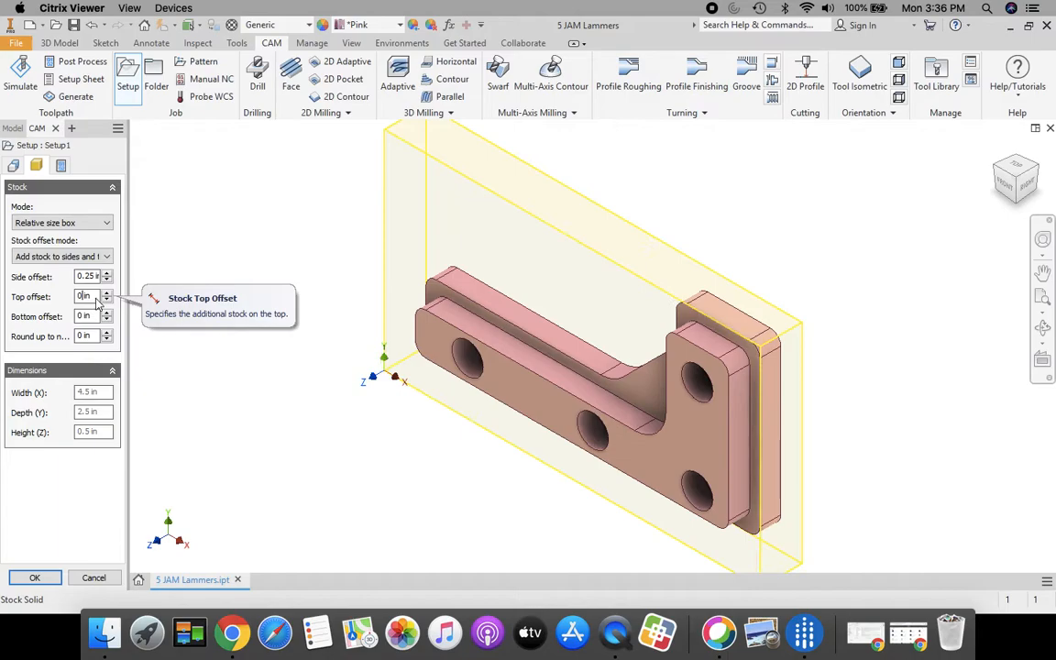
{"action": "left_click", "coordinate": [89, 315]}
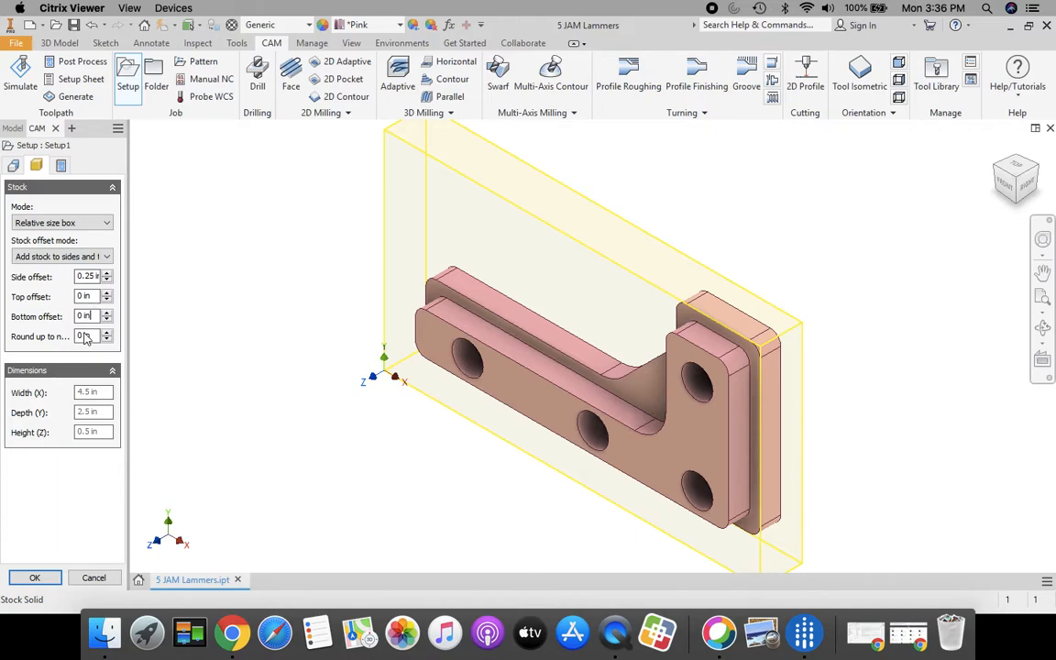
{"action": "left_click", "coordinate": [1002, 190]}
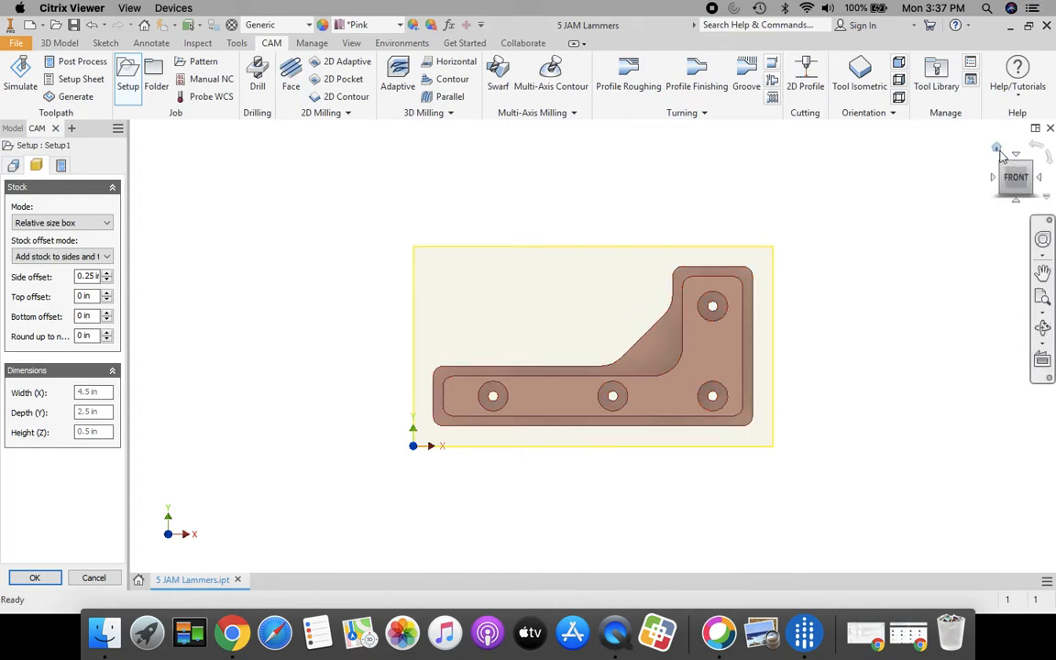
{"action": "left_click", "coordinate": [997, 149]}
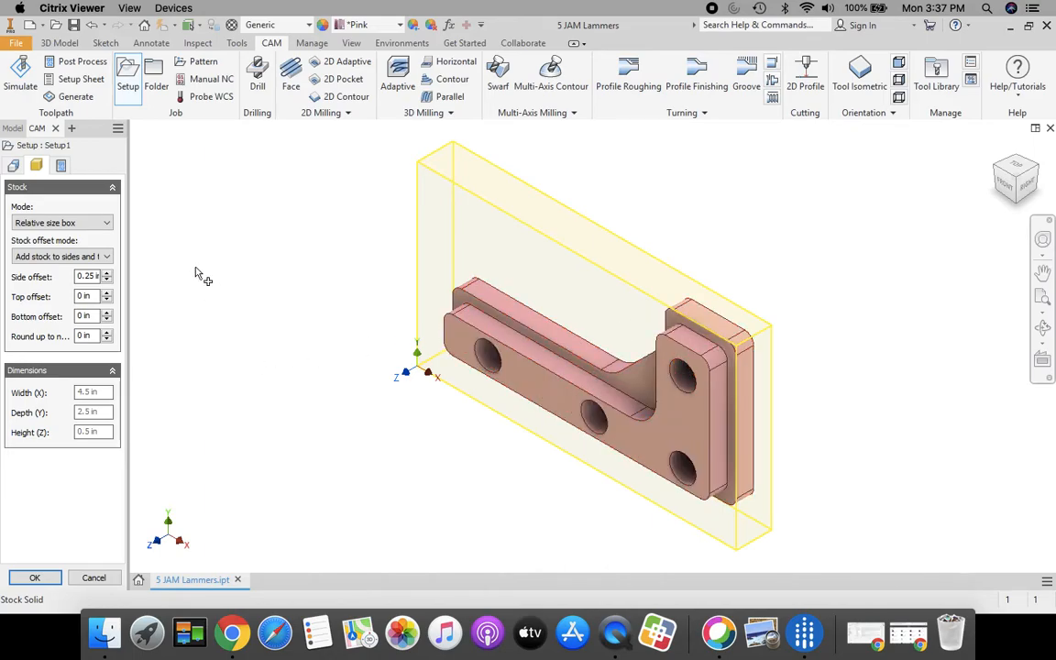
Name the setup's program 5 JAM and finish the setup
{"action": "left_click", "coordinate": [60, 166]}
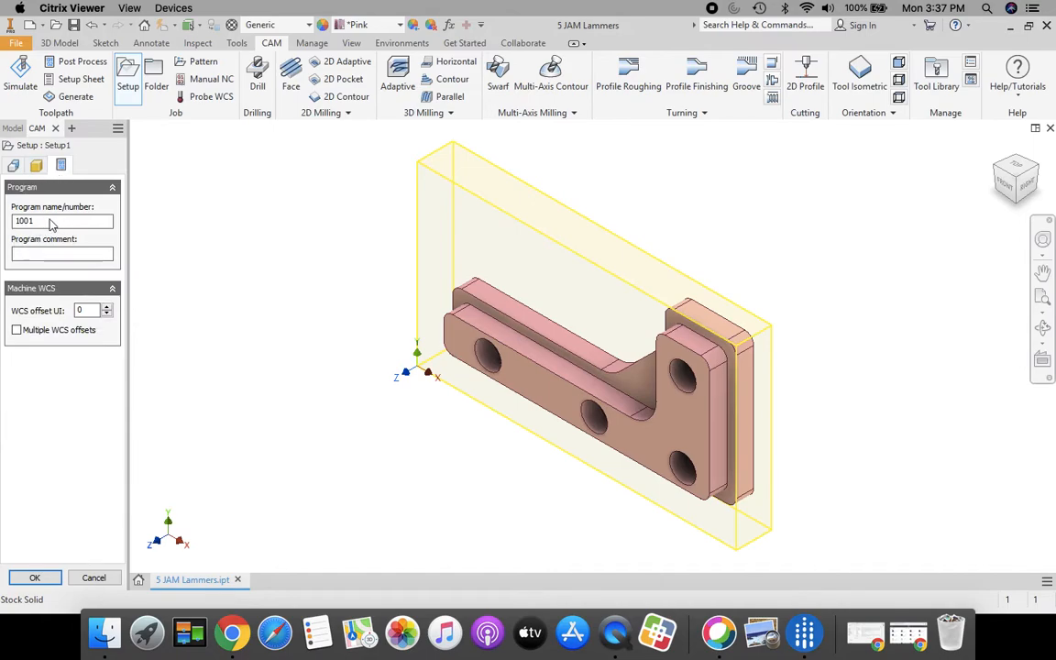
{"action": "left_click_drag", "start_coordinate": [53, 225], "coordinate": [9, 228]}
{"action": "type", "text": "5 JAM"}
{"action": "left_click", "coordinate": [30, 575]}
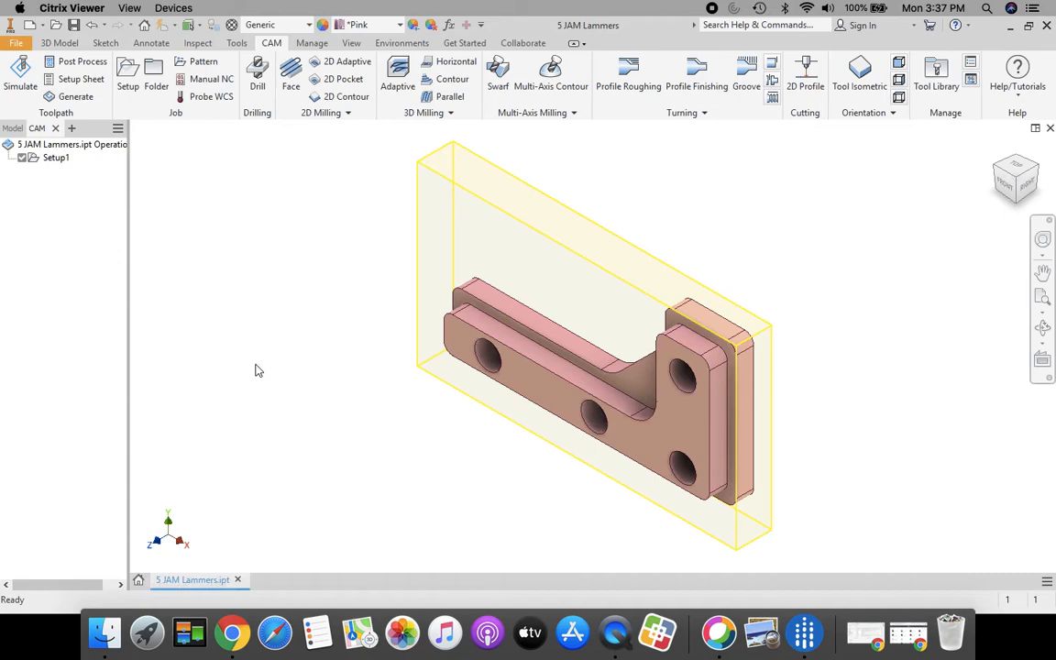
Start a 2D Pocket operation using the #2 1/4" flat end mill from the End Mills sample library
{"action": "left_click", "coordinate": [340, 82]}
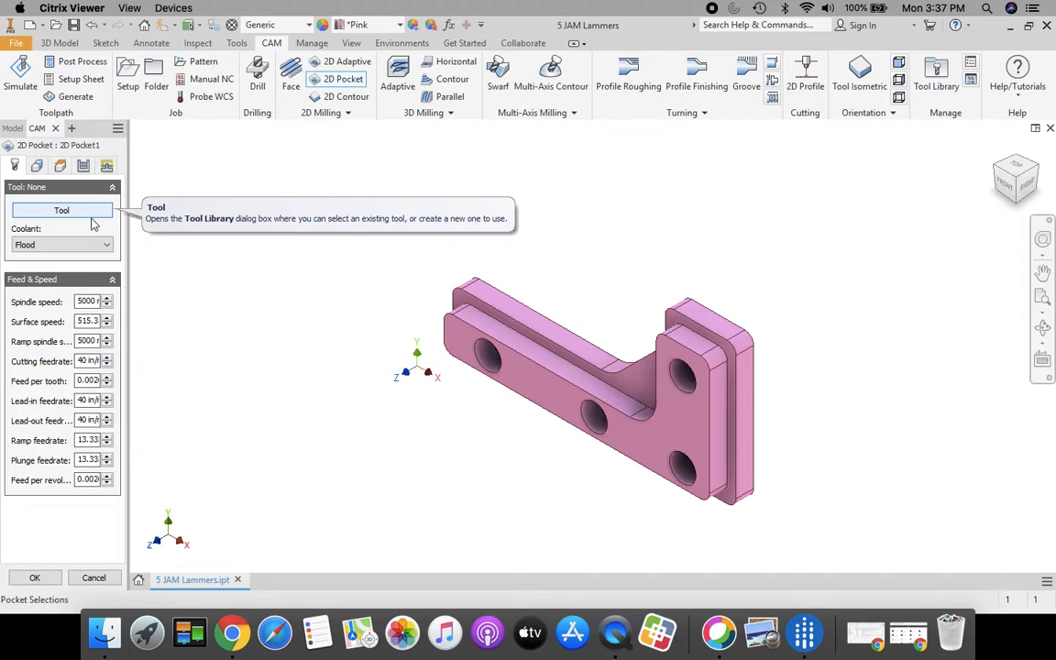
{"action": "left_click", "coordinate": [97, 212]}
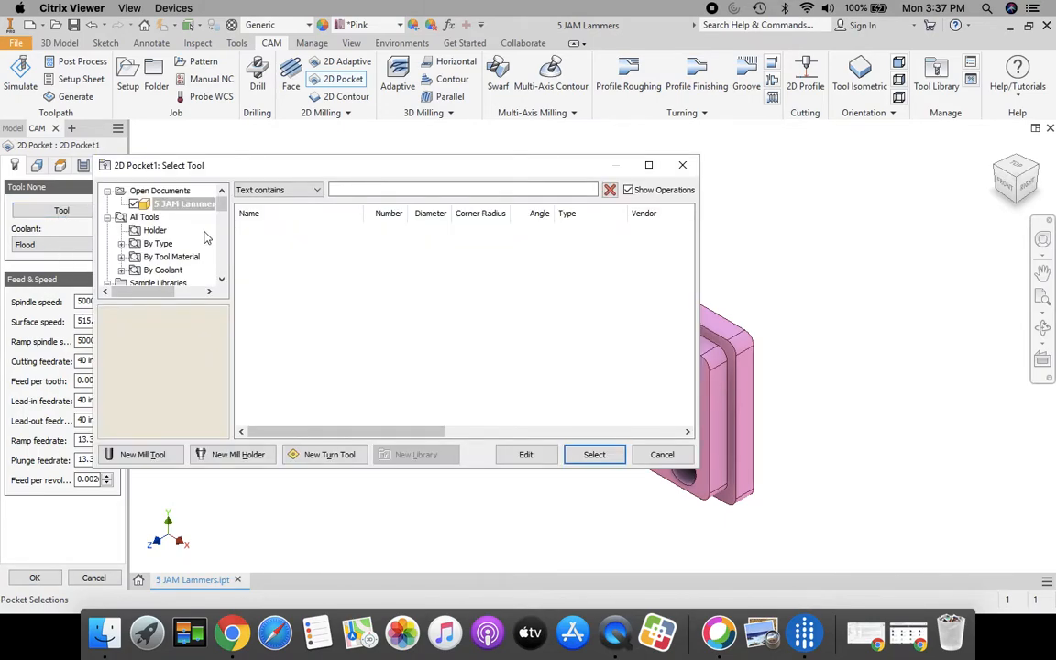
{"action": "left_click_drag", "start_coordinate": [220, 206], "coordinate": [221, 215]}
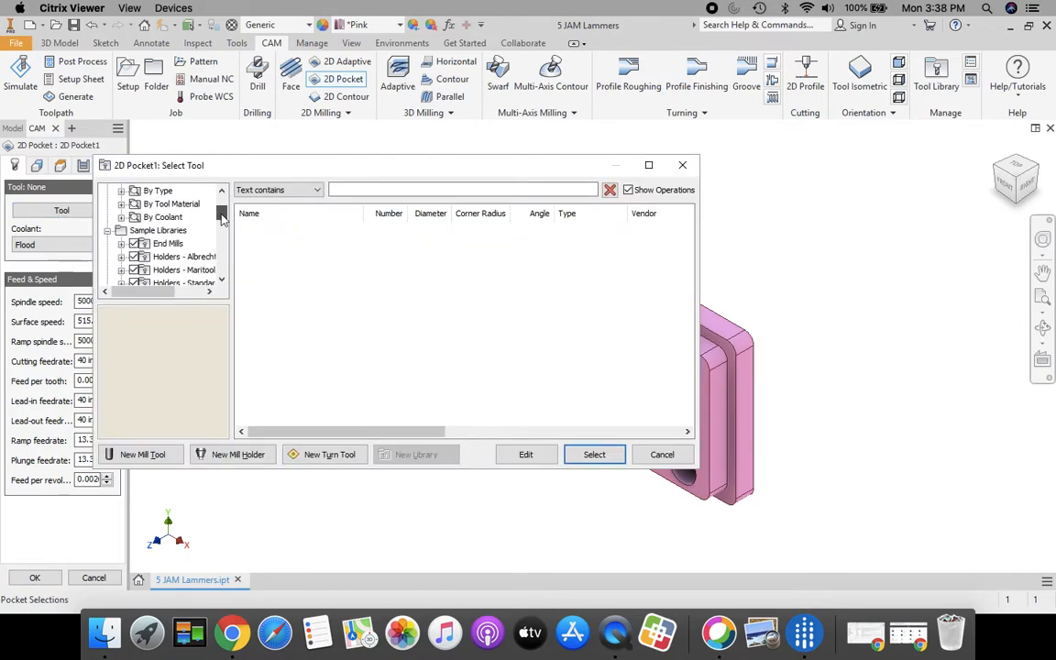
{"action": "left_click", "coordinate": [174, 243]}
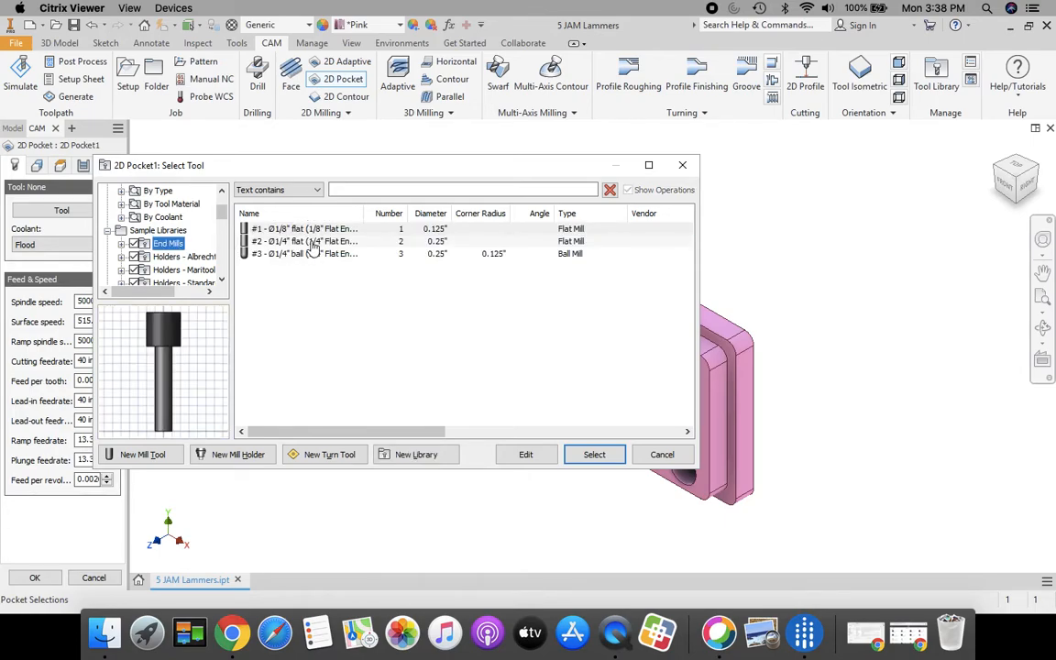
{"action": "left_click_drag", "start_coordinate": [221, 211], "coordinate": [225, 277]}
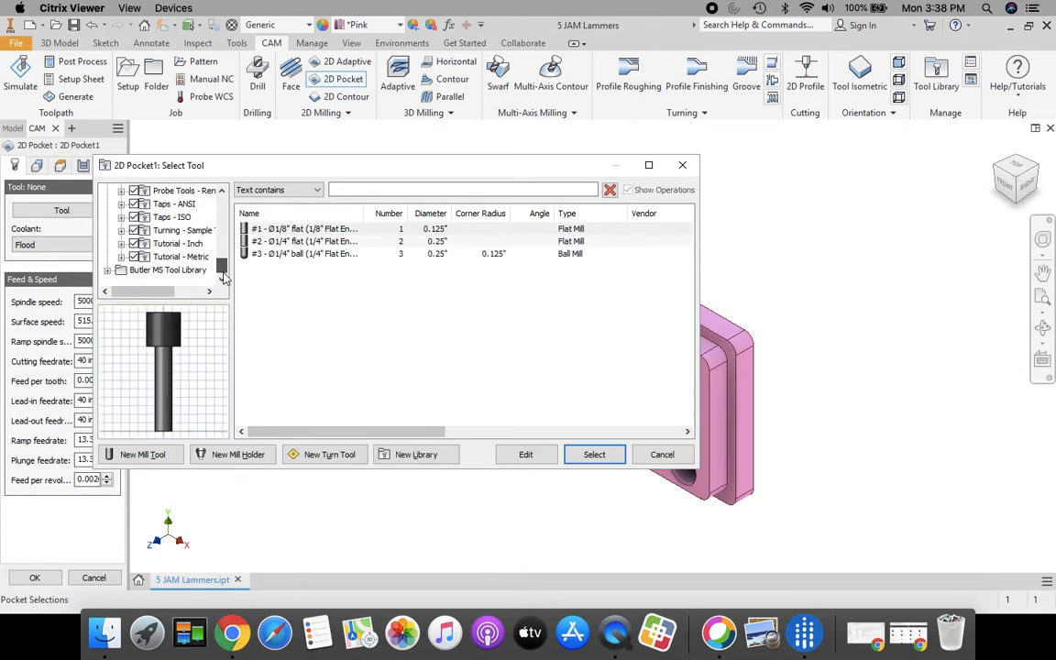
{"action": "left_click", "coordinate": [160, 271]}
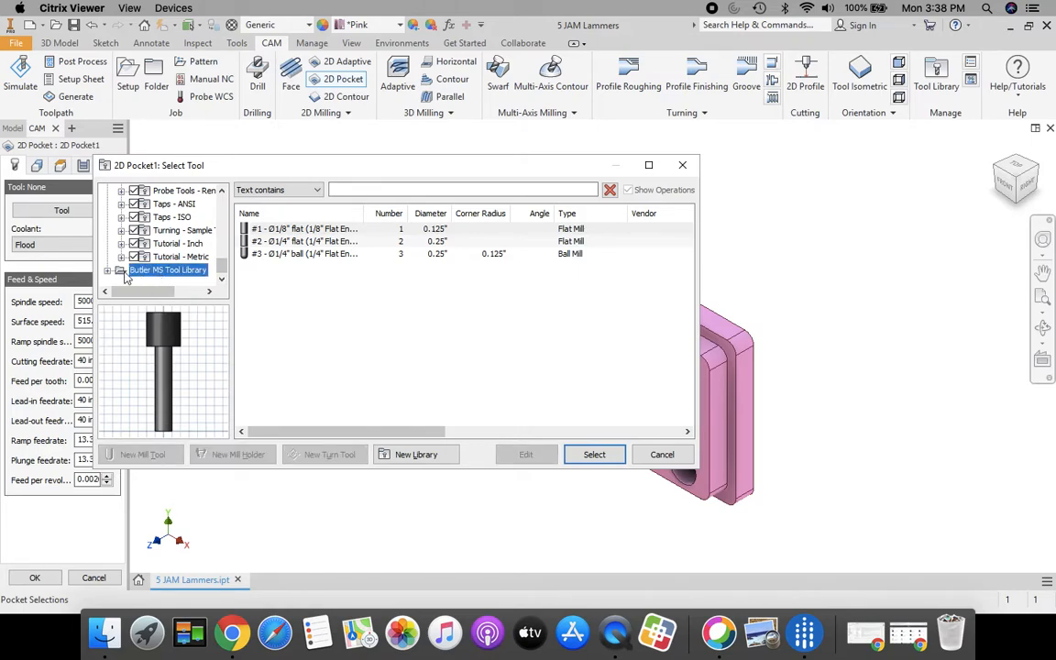
{"action": "left_click", "coordinate": [287, 241]}
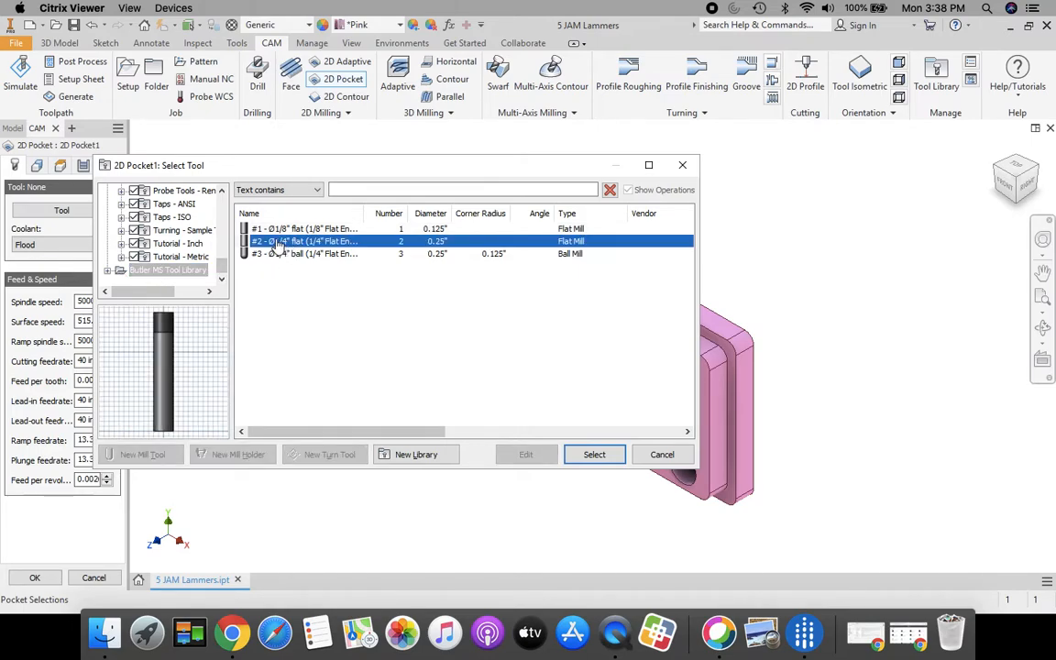
{"action": "left_click", "coordinate": [594, 455]}
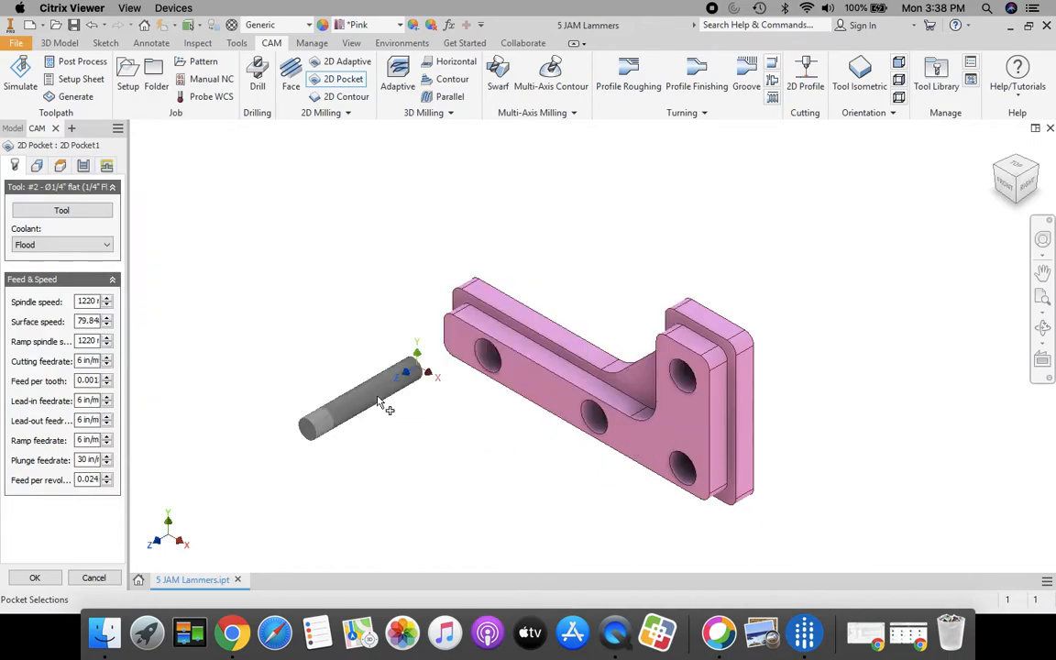
Select the counterbore floors of all four holes as the 2D Pocket geometry
{"action": "left_click", "coordinate": [37, 166]}
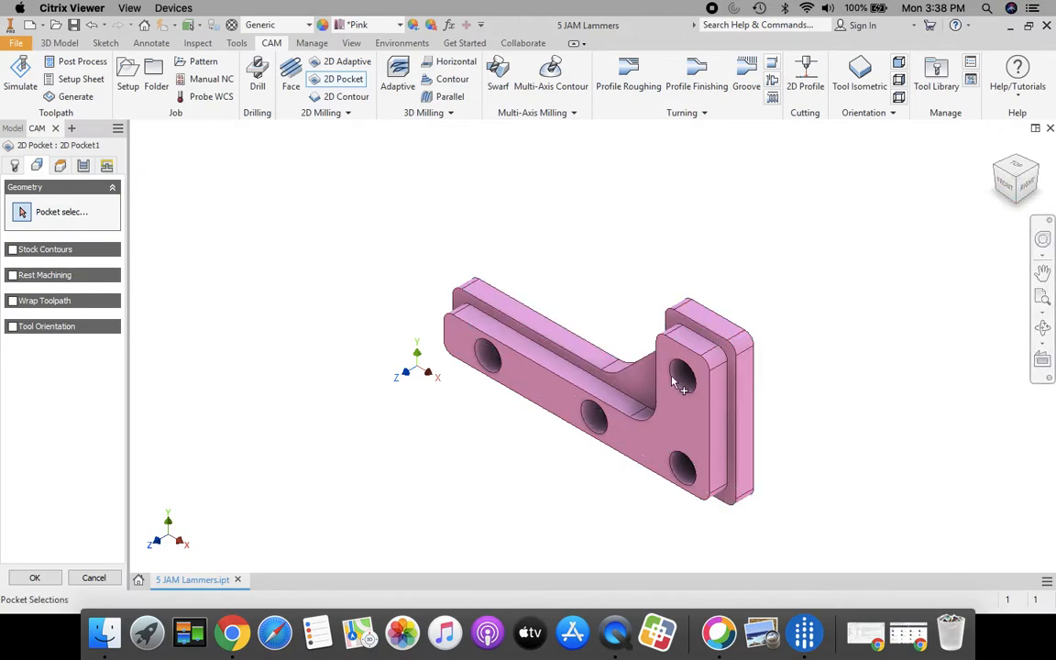
{"action": "middle_click_drag", "start_coordinate": [604, 386], "coordinate": [637, 383], "text": "shift"}
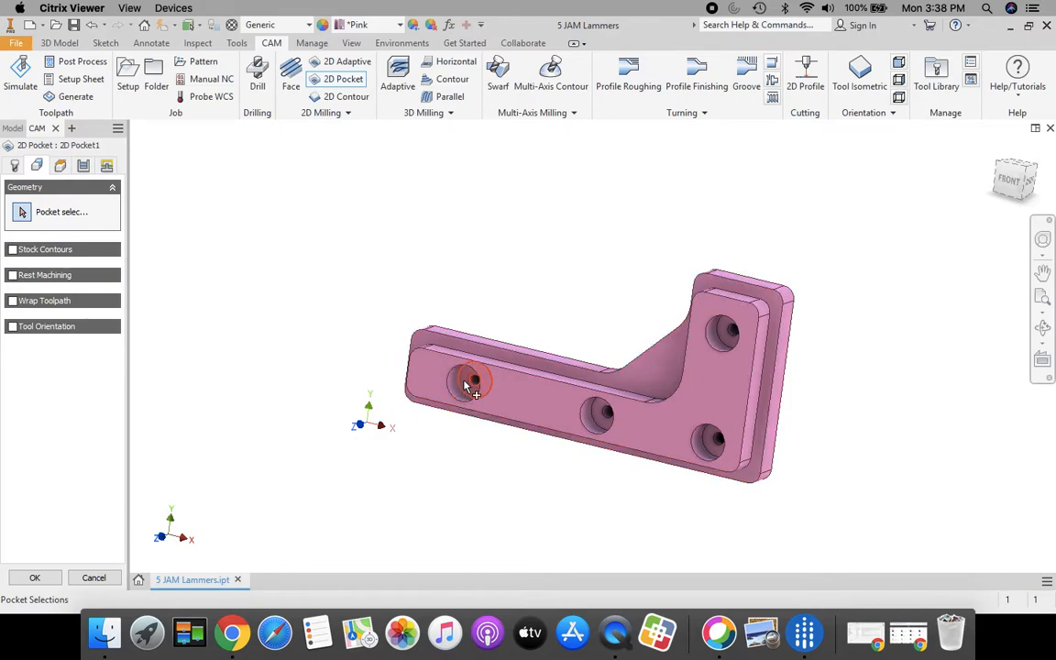
{"action": "scroll", "coordinate": [469, 389], "scroll_direction": "up", "scroll_amount": 3}
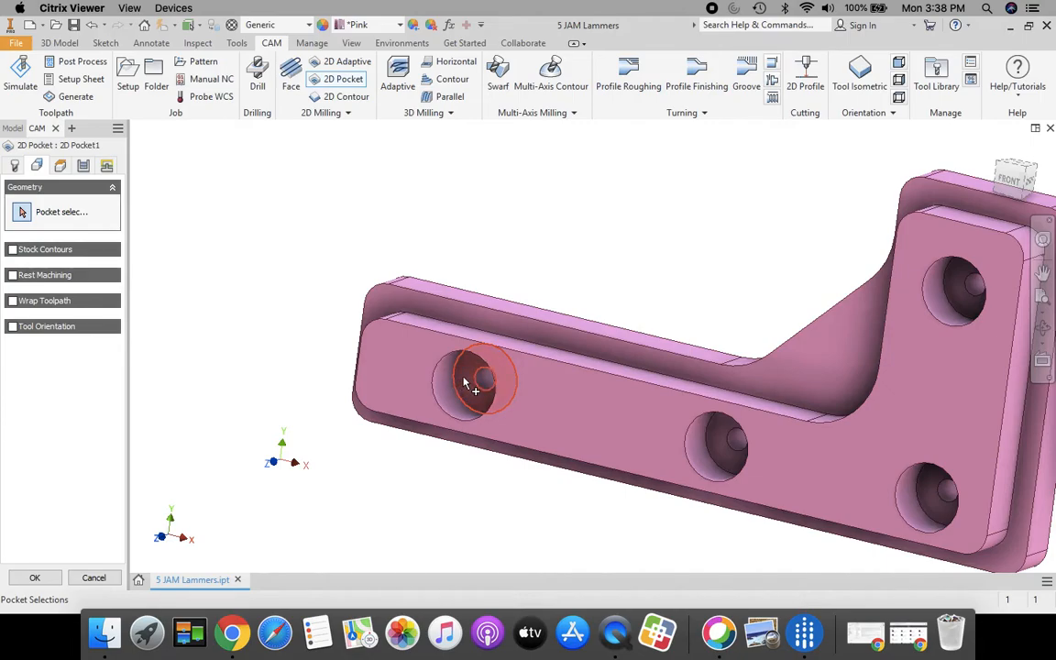
{"action": "left_click", "coordinate": [472, 383]}
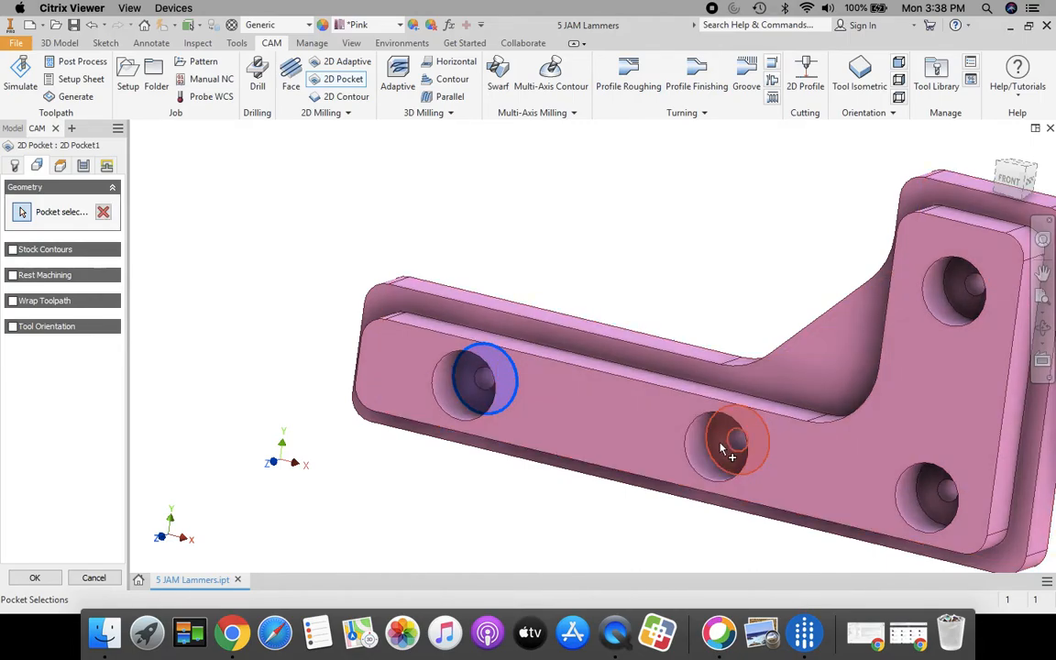
{"action": "left_click", "coordinate": [939, 502]}
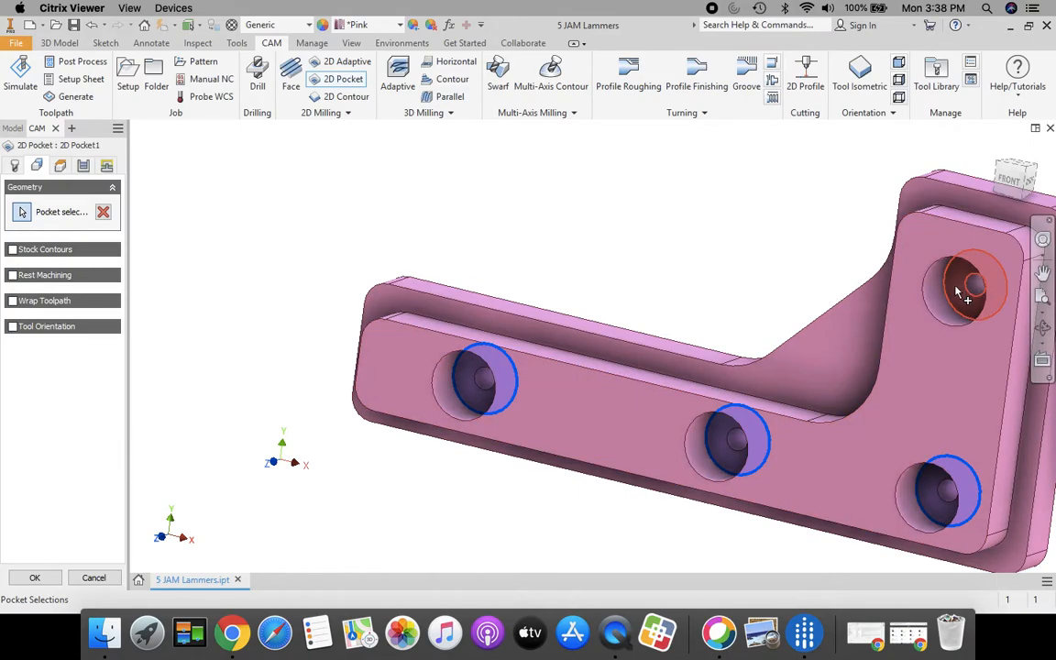
{"action": "left_click", "coordinate": [958, 292]}
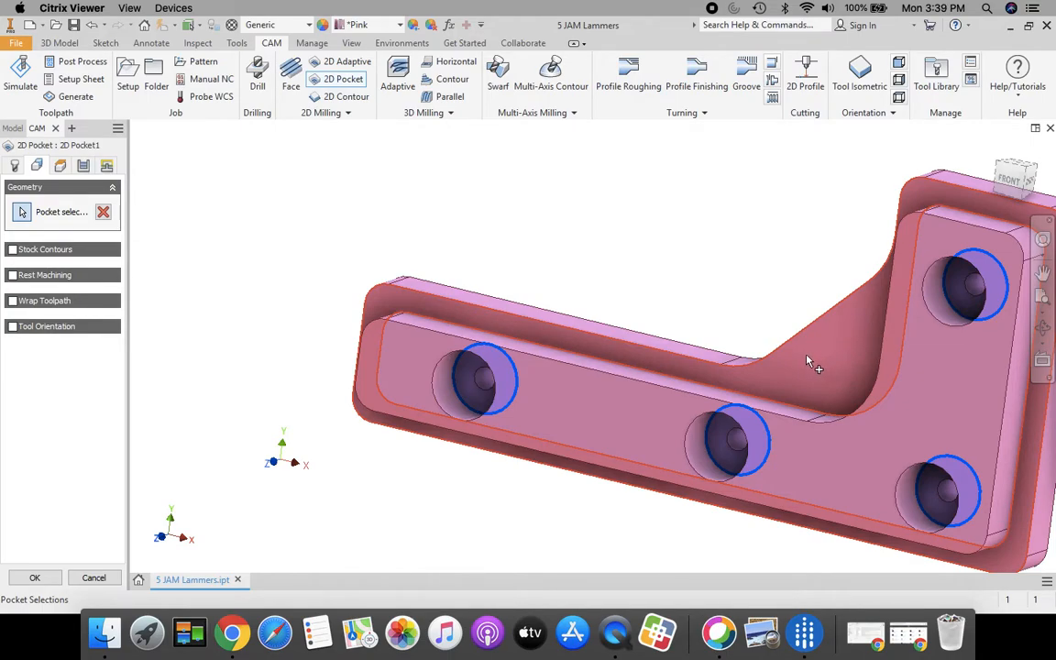
Add the recessed ledge face around the raised profile to the 2D Pocket geometry
{"action": "left_click", "coordinate": [774, 370]}
{"action": "left_click", "coordinate": [996, 148]}
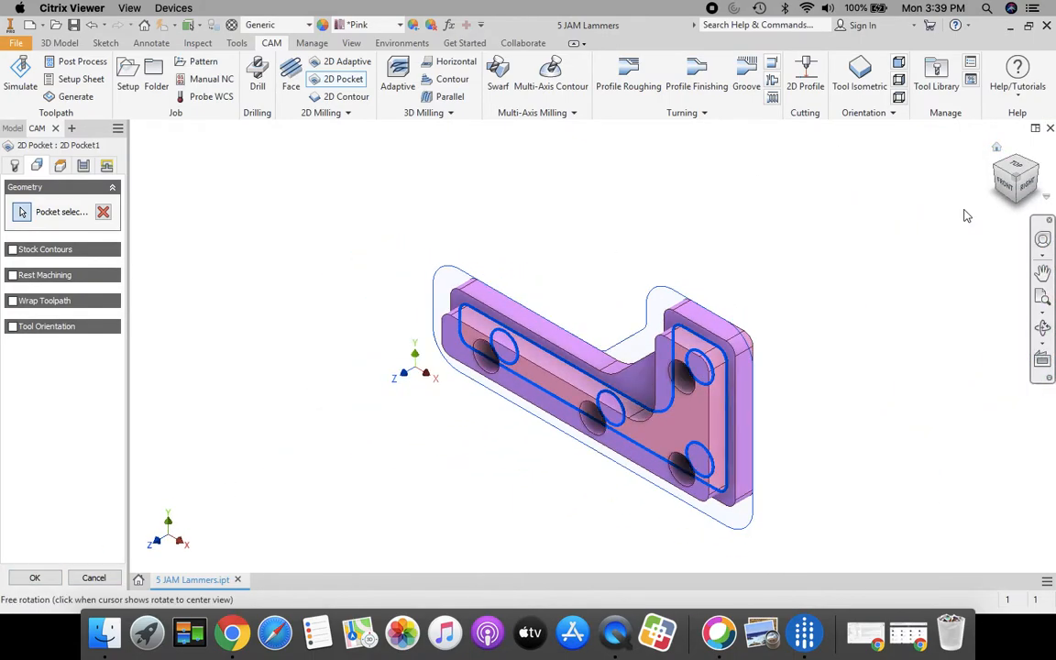
Reference the 2D Pocket's clearance, retract and feed heights from Model top, with a 0.2 in clearance offset
{"action": "left_click", "coordinate": [61, 166]}
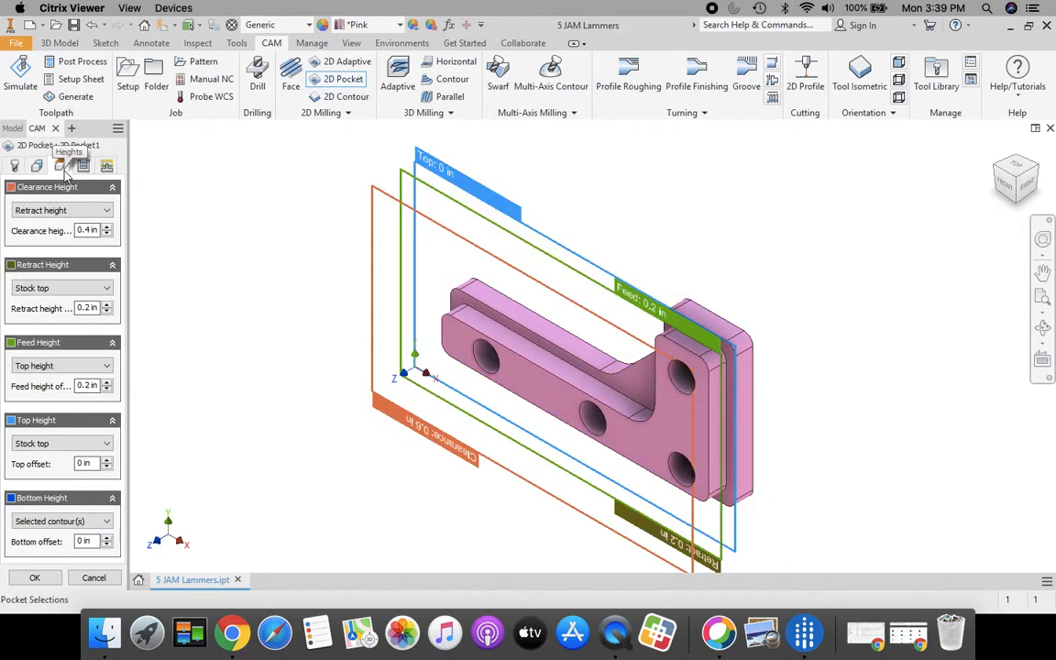
{"action": "left_click", "coordinate": [91, 210]}
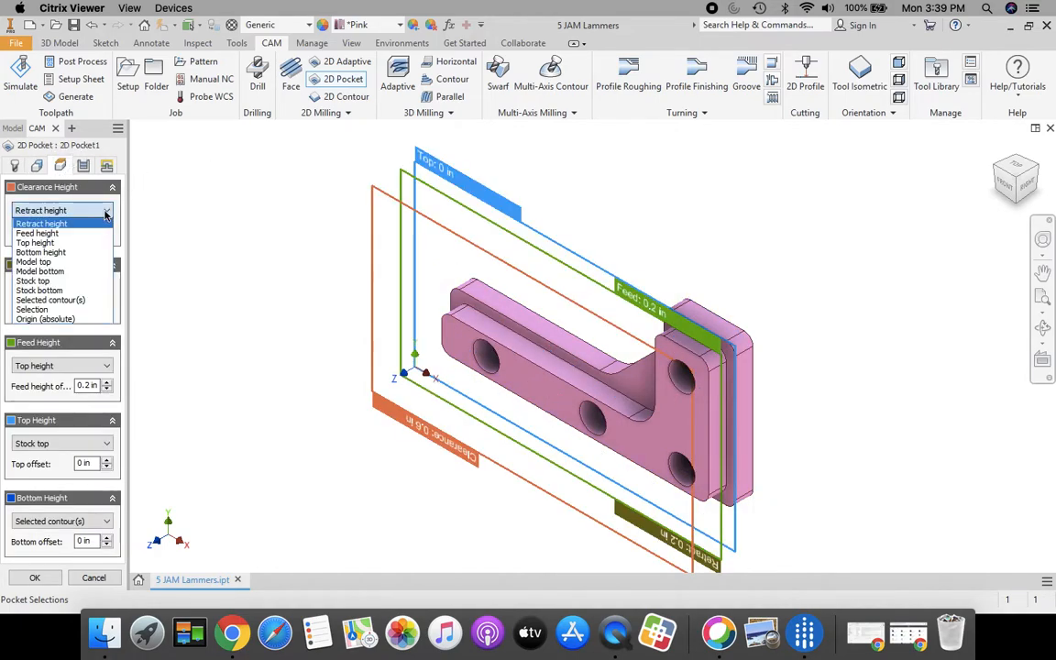
{"action": "left_click", "coordinate": [58, 263]}
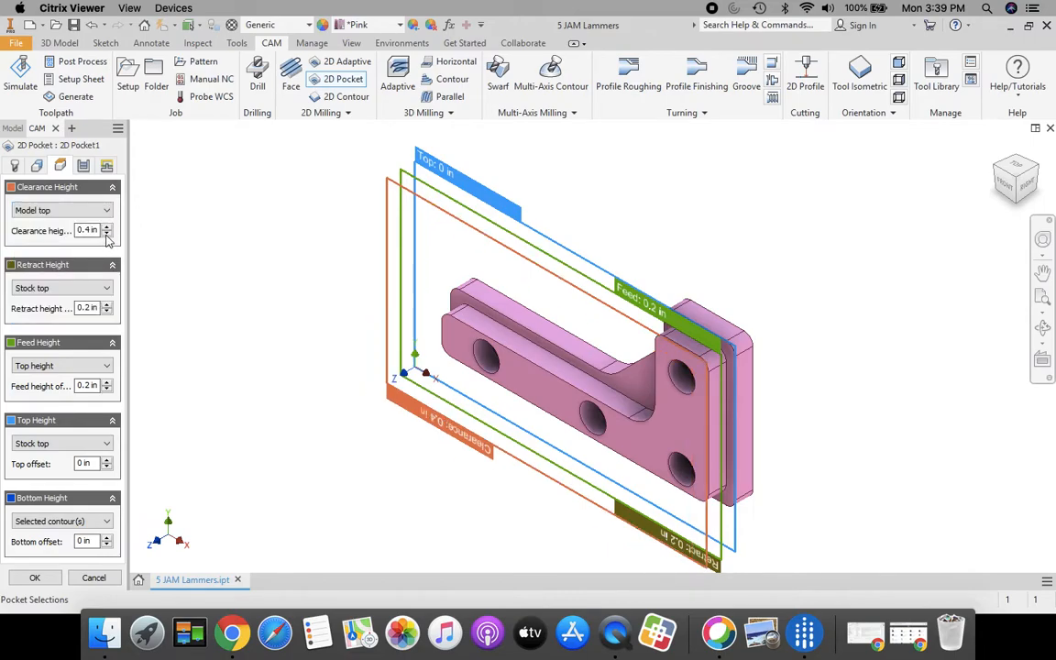
{"action": "left_click", "coordinate": [108, 235]}
{"action": "left_click", "coordinate": [107, 234]}
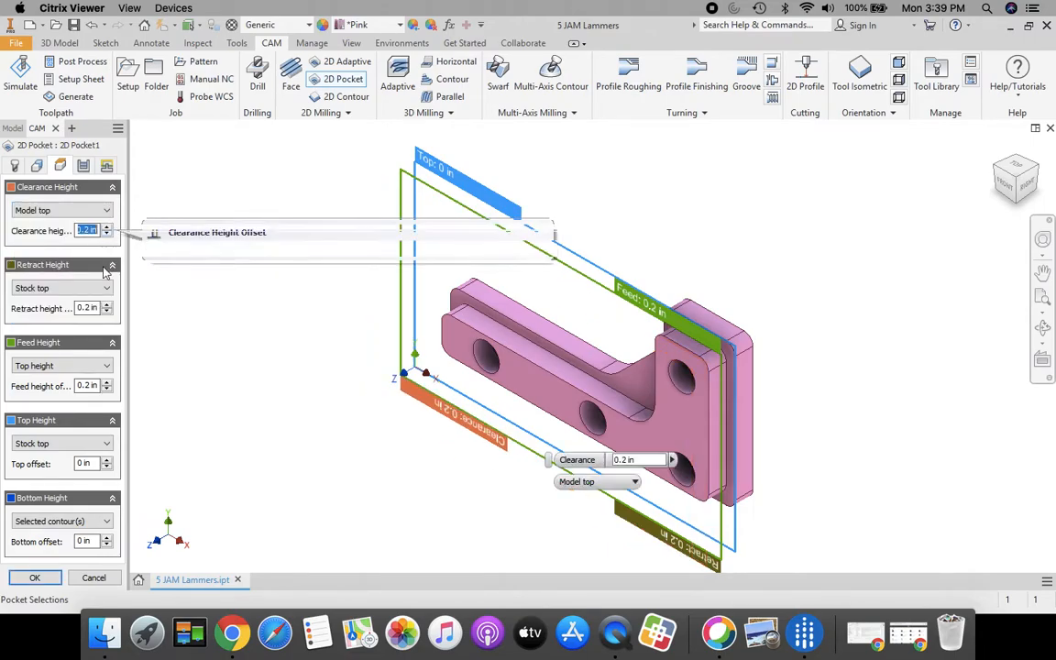
{"action": "left_click", "coordinate": [79, 293]}
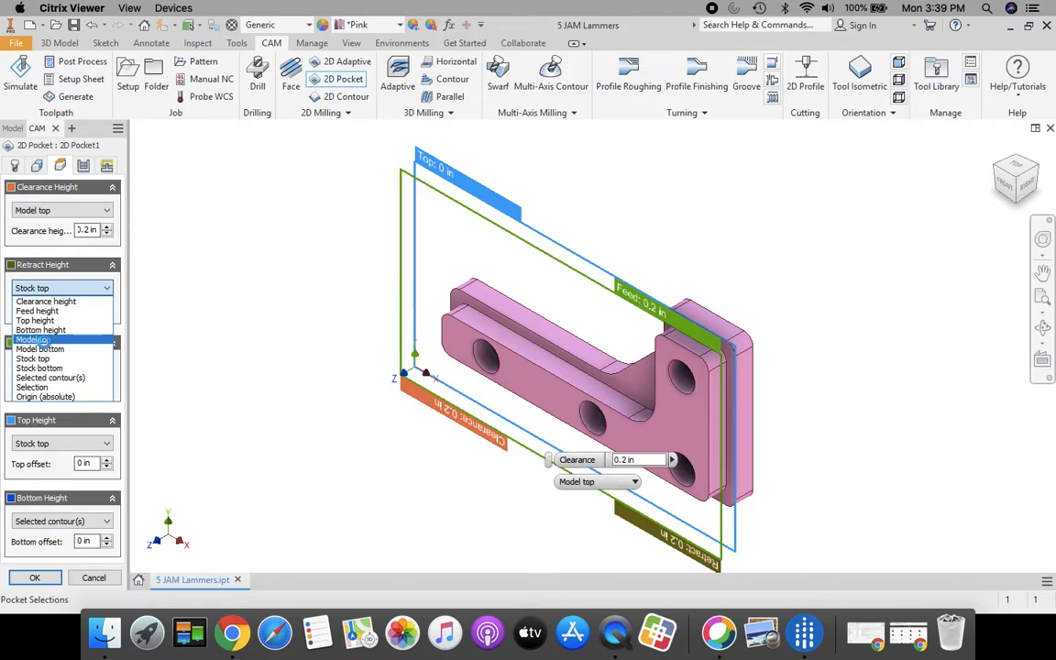
{"action": "left_click", "coordinate": [46, 338]}
{"action": "left_click", "coordinate": [55, 366]}
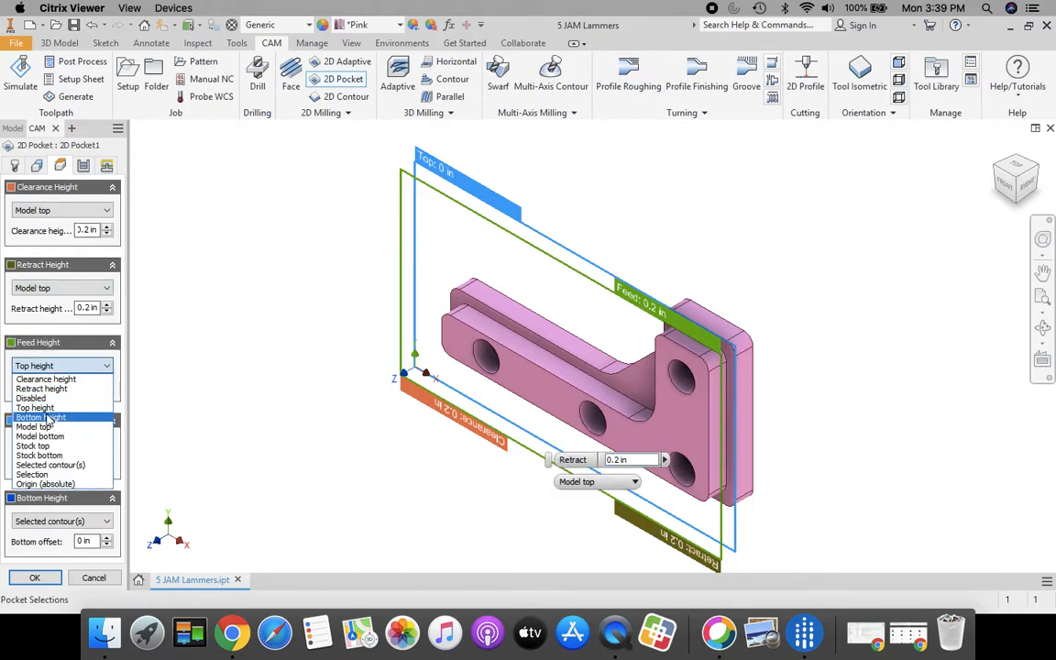
{"action": "left_click", "coordinate": [37, 427]}
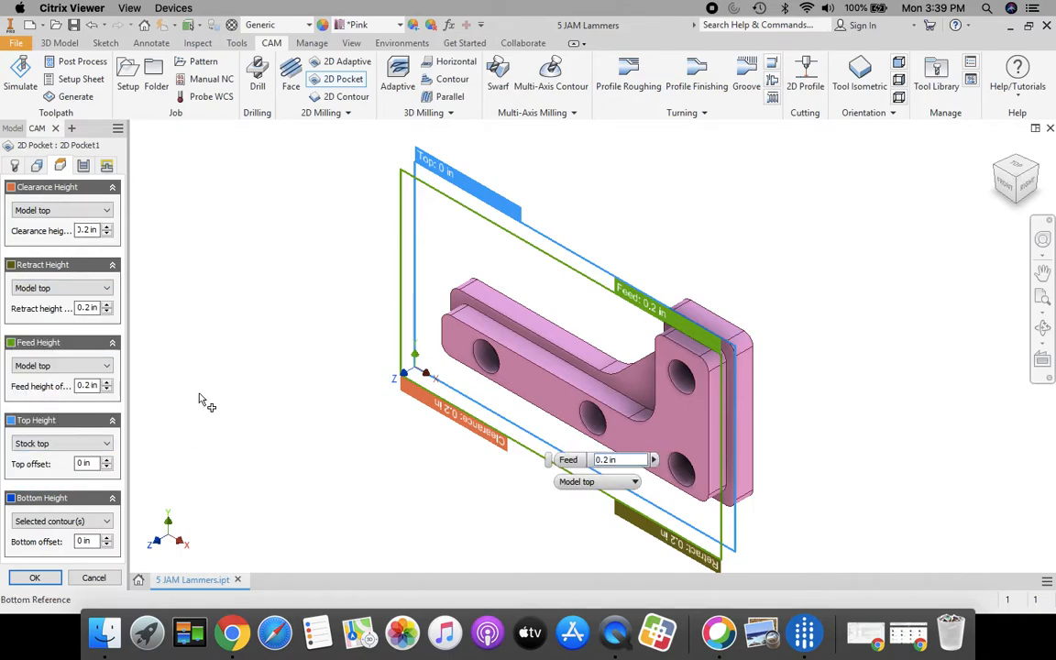
Turn off Stock to Leave, and disable lead-in and lead-out for the 2D Pocket
{"action": "left_click", "coordinate": [83, 167]}
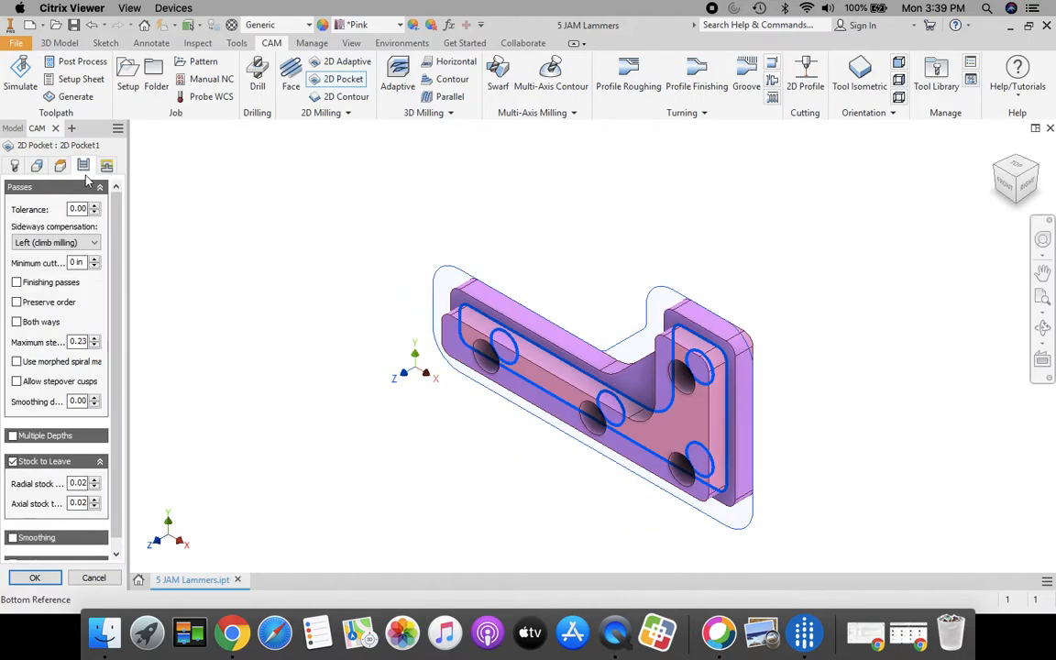
{"action": "left_click", "coordinate": [13, 464]}
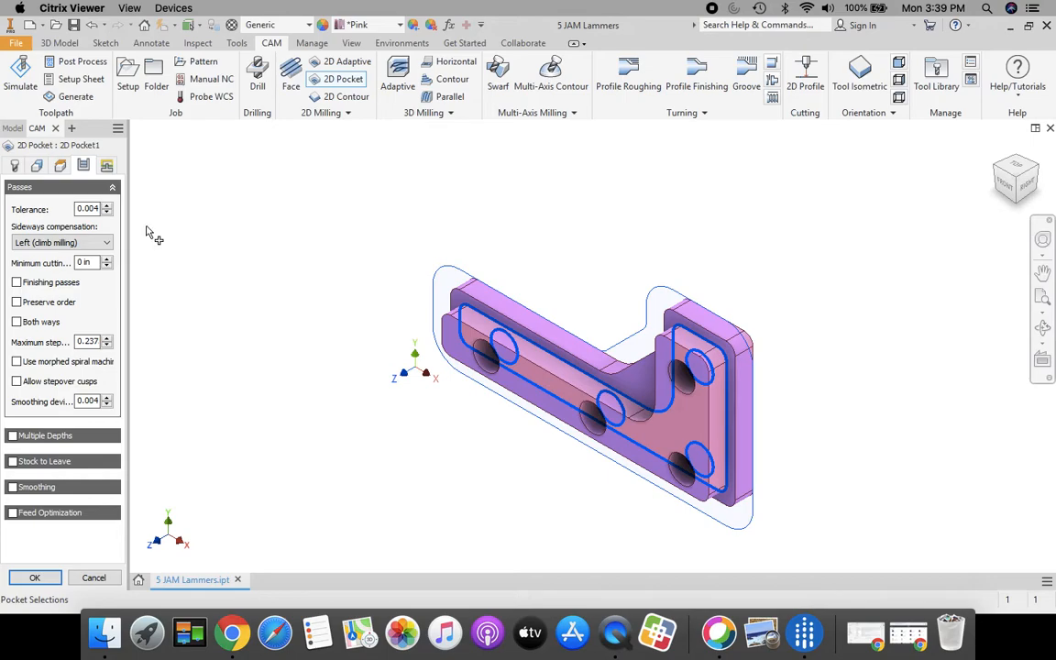
{"action": "left_click", "coordinate": [106, 166]}
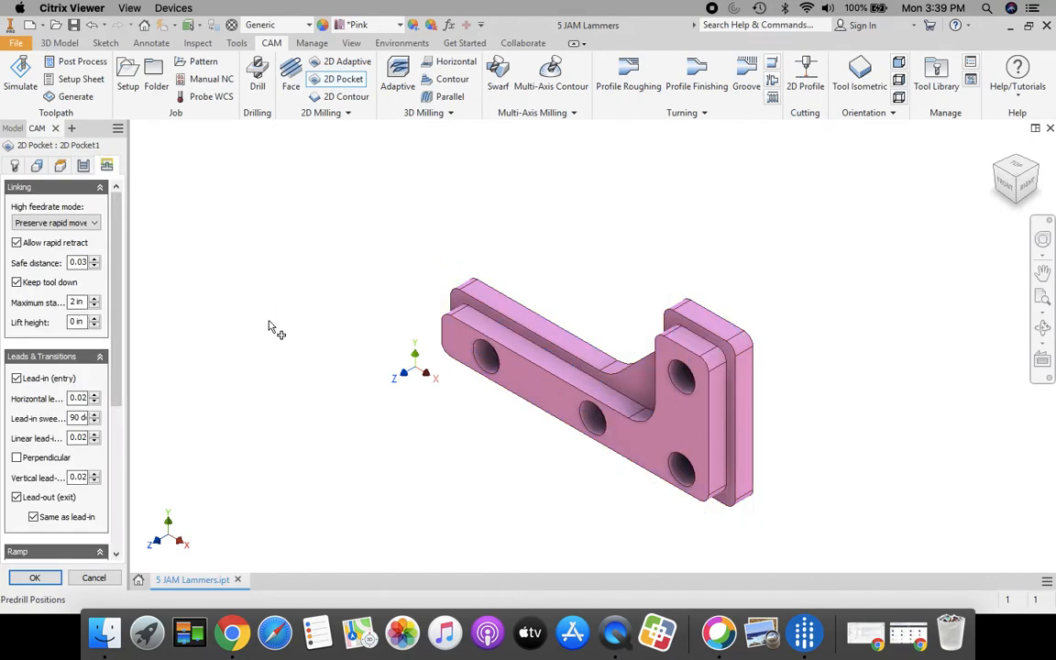
{"action": "left_click", "coordinate": [16, 378]}
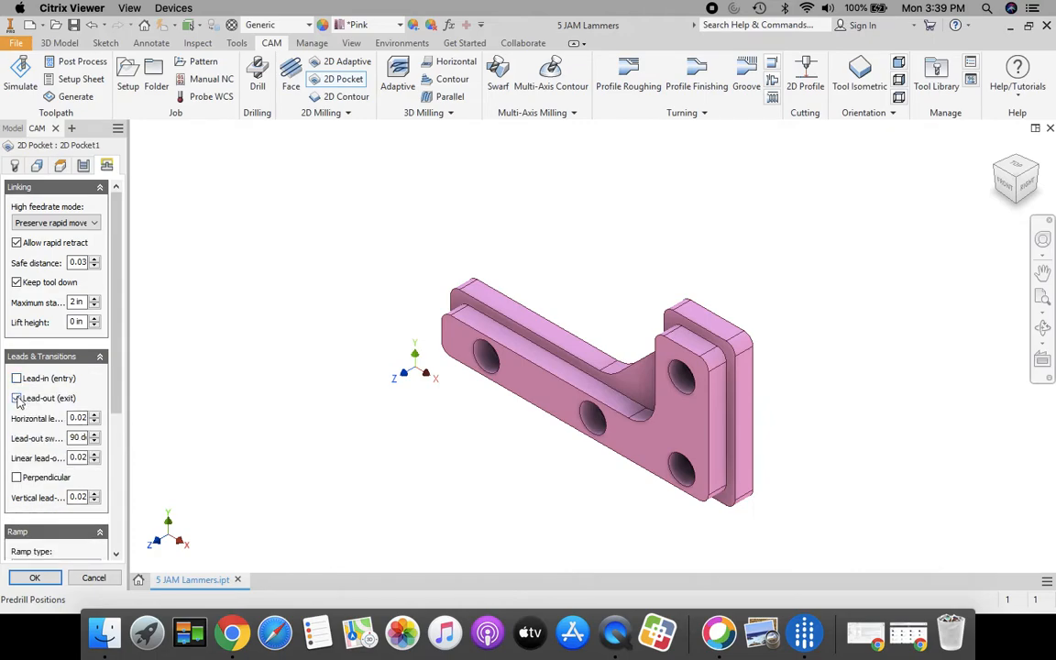
{"action": "left_click", "coordinate": [16, 397]}
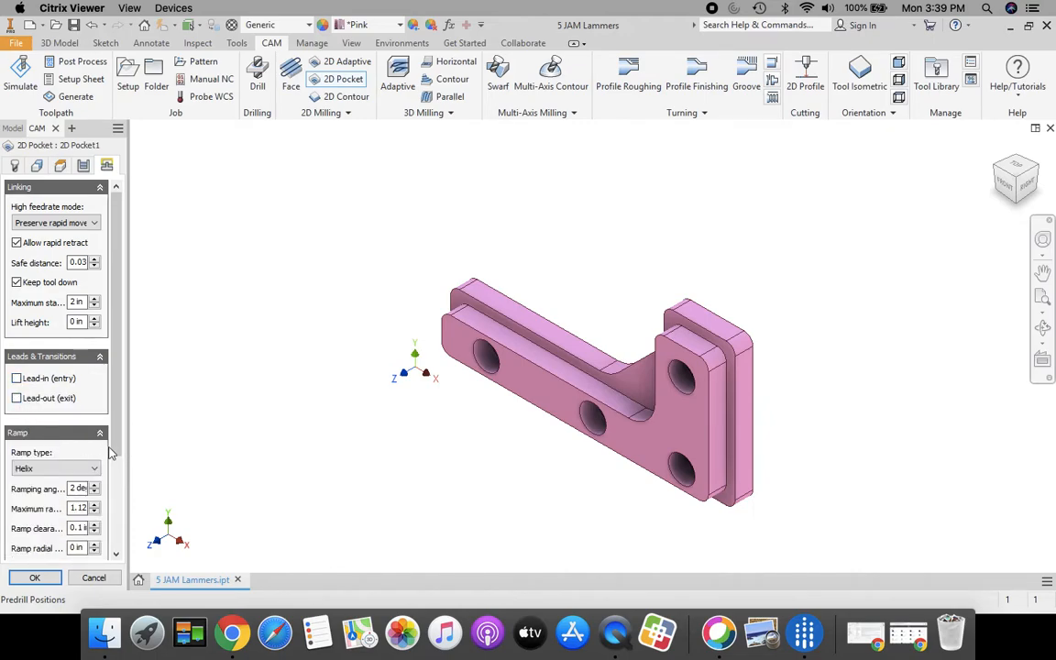
Set the pocket's ramp type to Plunge and finish the 2D Pocket operation
{"action": "scroll", "coordinate": [87, 435], "scroll_direction": "down", "scroll_amount": 2}
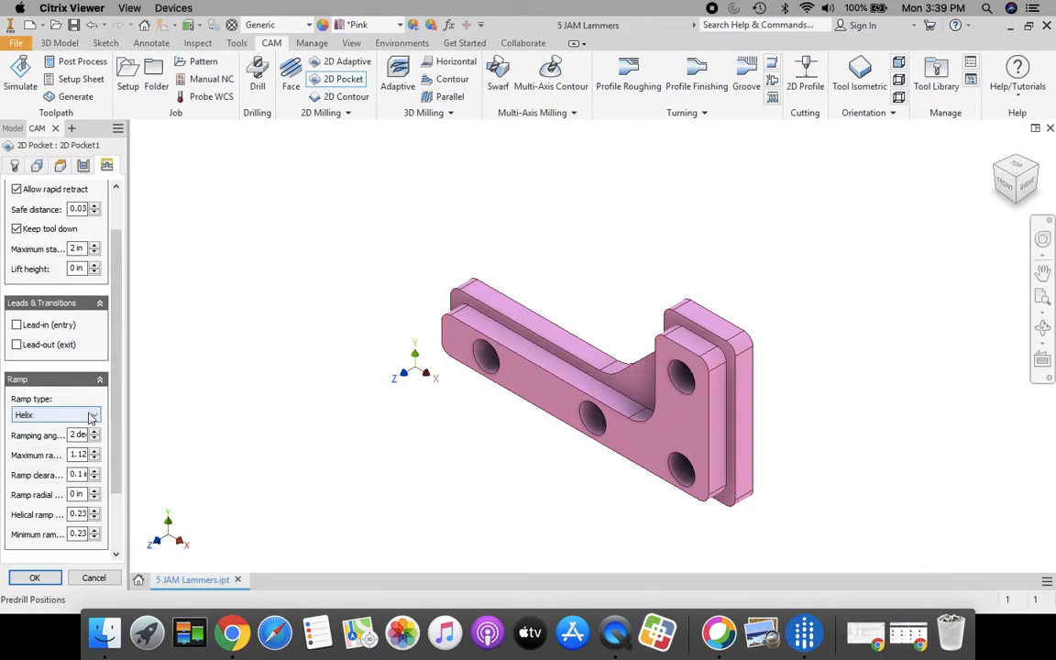
{"action": "left_click", "coordinate": [90, 415]}
{"action": "left_click", "coordinate": [48, 447]}
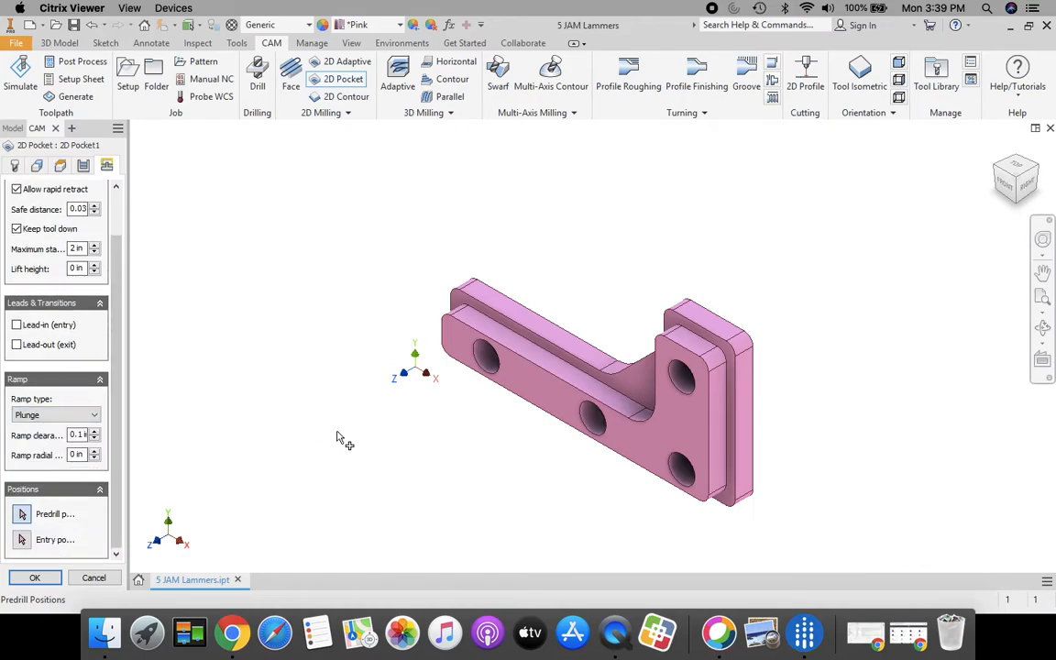
{"action": "left_click", "coordinate": [34, 578]}
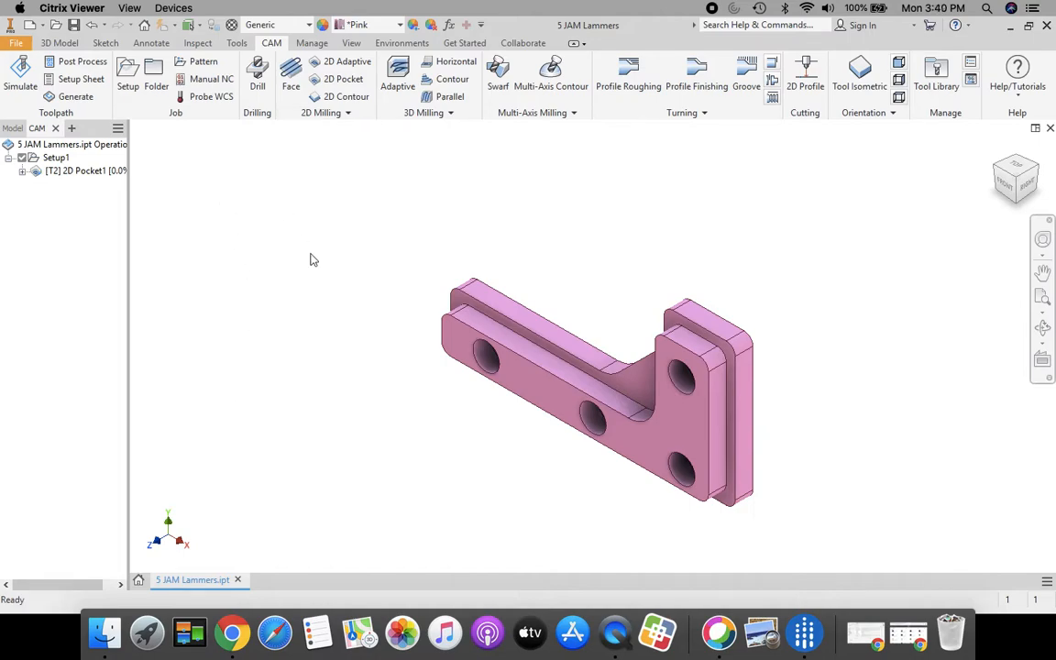
Start a Drill operation using the #1 1/8" flat end mill from the End Mills sample library
{"action": "left_click", "coordinate": [264, 79]}
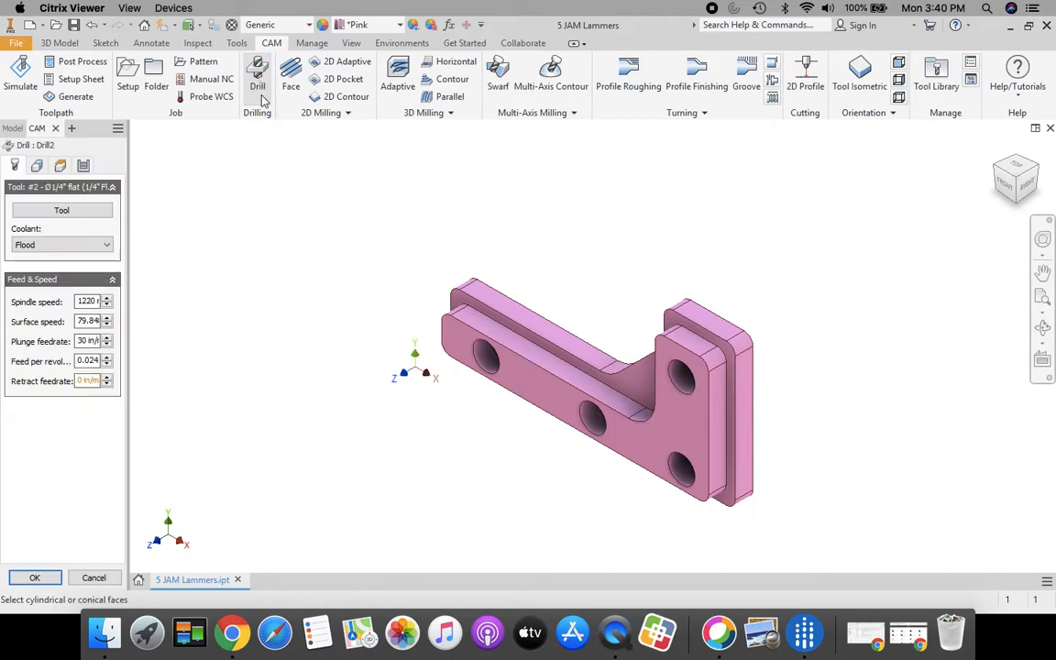
{"action": "left_click", "coordinate": [79, 212]}
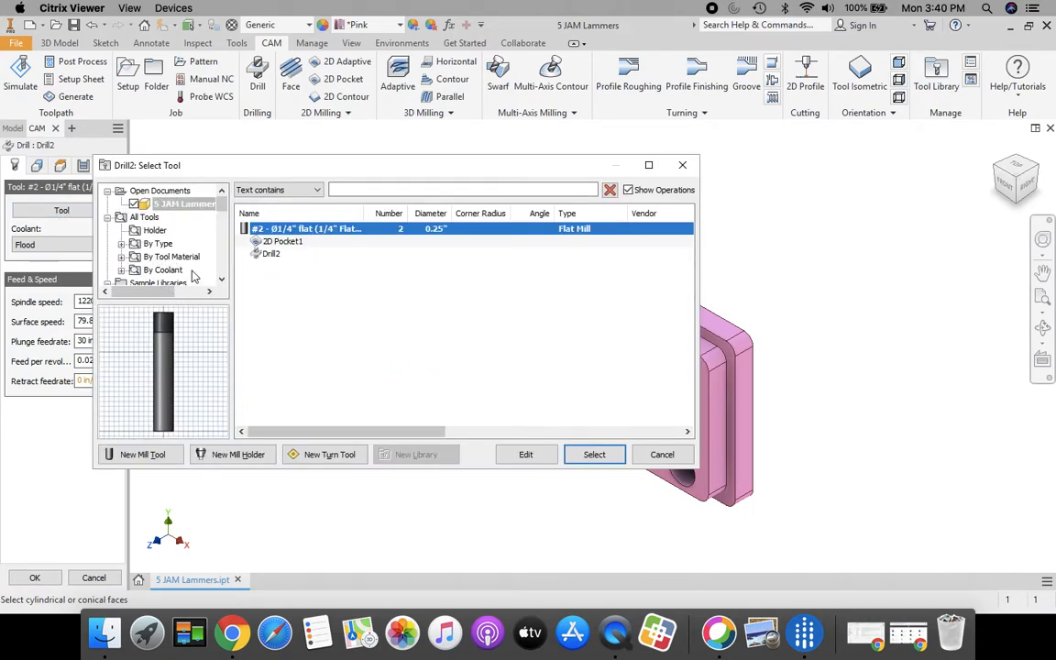
{"action": "scroll", "coordinate": [224, 207], "scroll_direction": "down", "scroll_amount": 2}
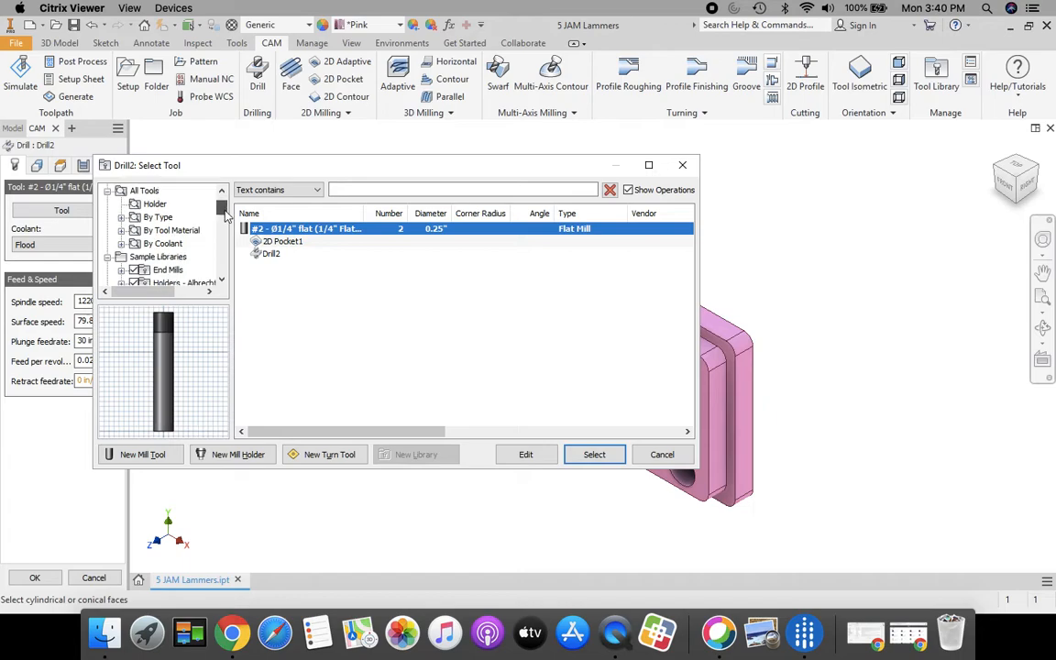
{"action": "left_click", "coordinate": [169, 218]}
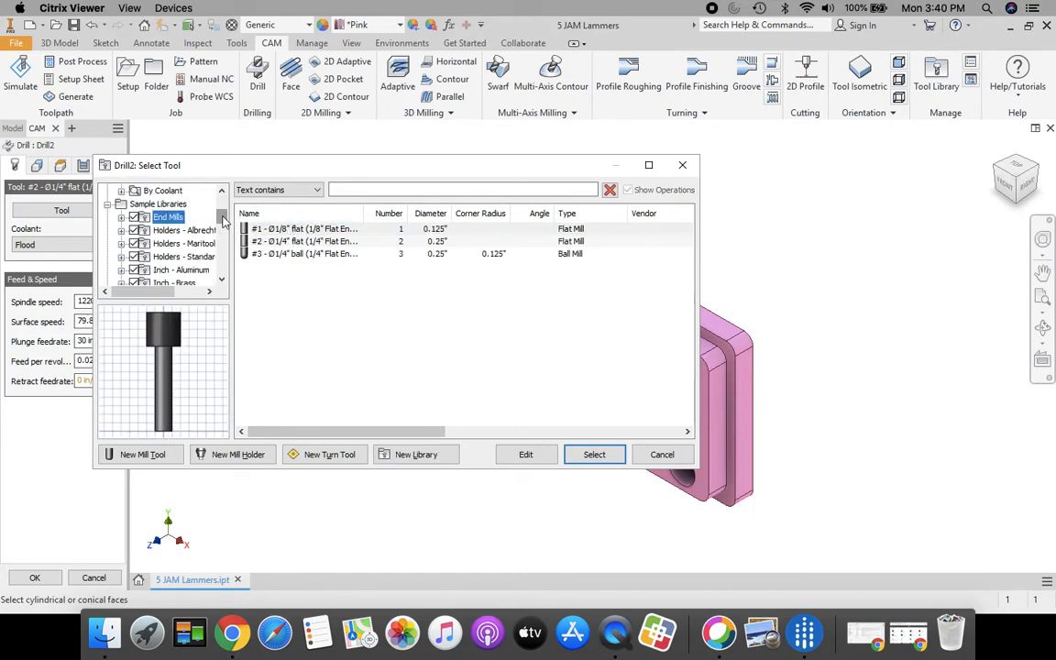
{"action": "scroll", "coordinate": [200, 194], "scroll_direction": "down", "scroll_amount": 5}
{"action": "left_click", "coordinate": [167, 270]}
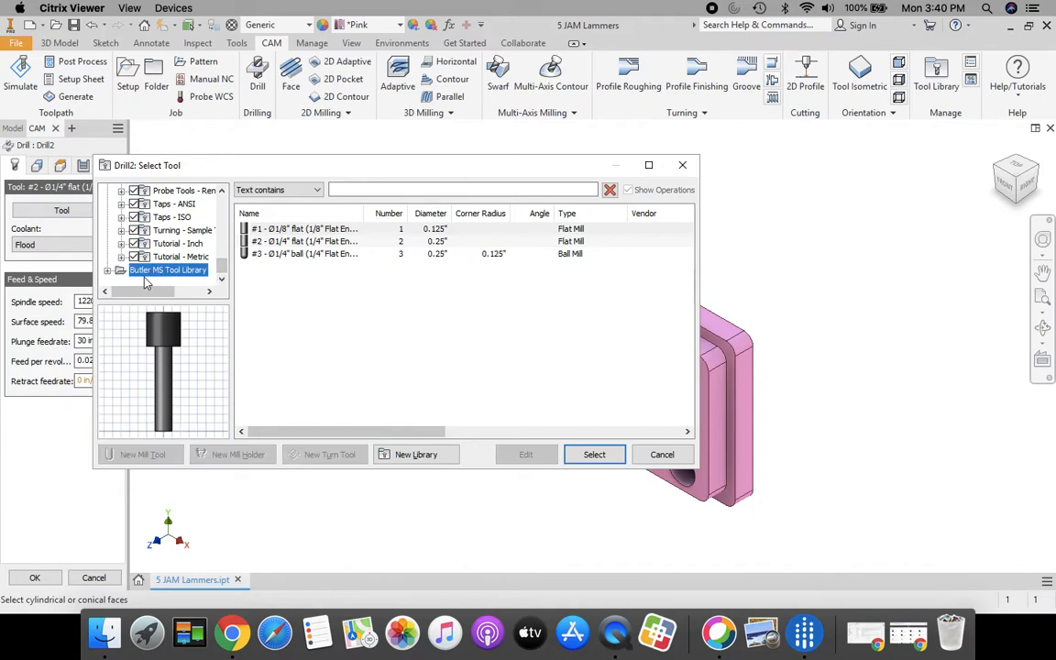
{"action": "left_click", "coordinate": [271, 229]}
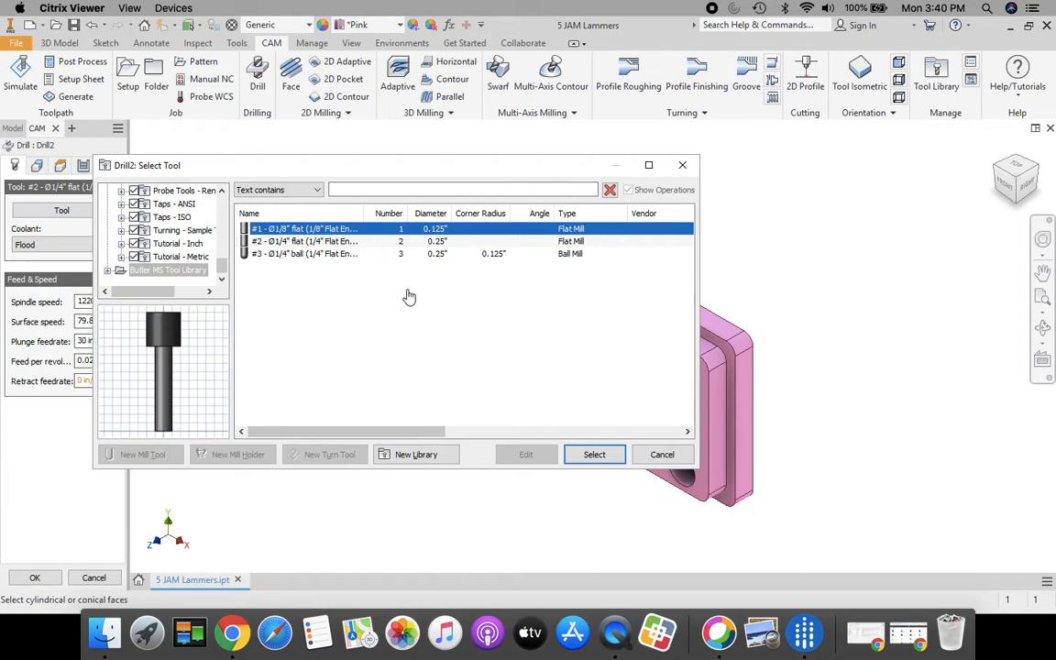
{"action": "left_click", "coordinate": [597, 456]}
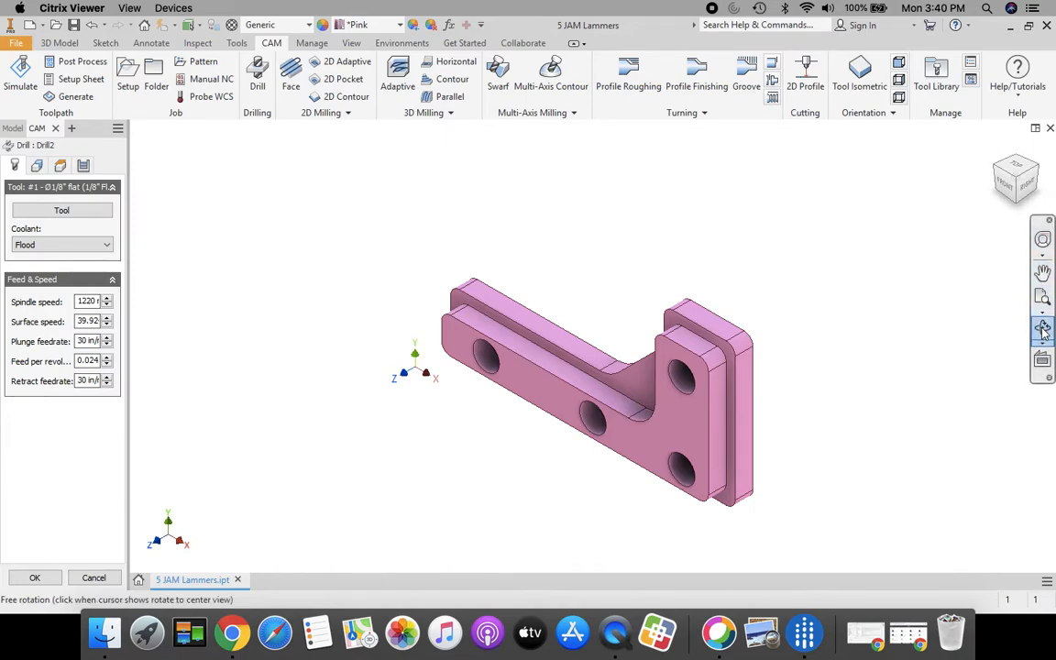
Select the small inner hole faces at the bottom of all four counterbores as the drill geometry
{"action": "middle_click_drag", "start_coordinate": [625, 390], "coordinate": [657, 374], "text": "shift"}
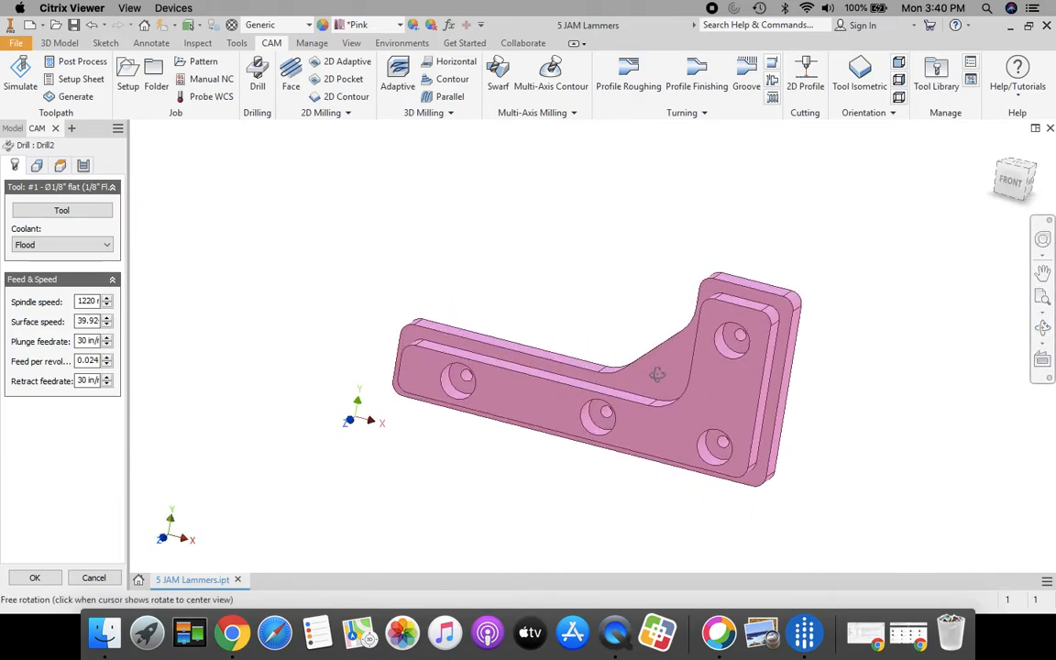
{"action": "left_click", "coordinate": [37, 166]}
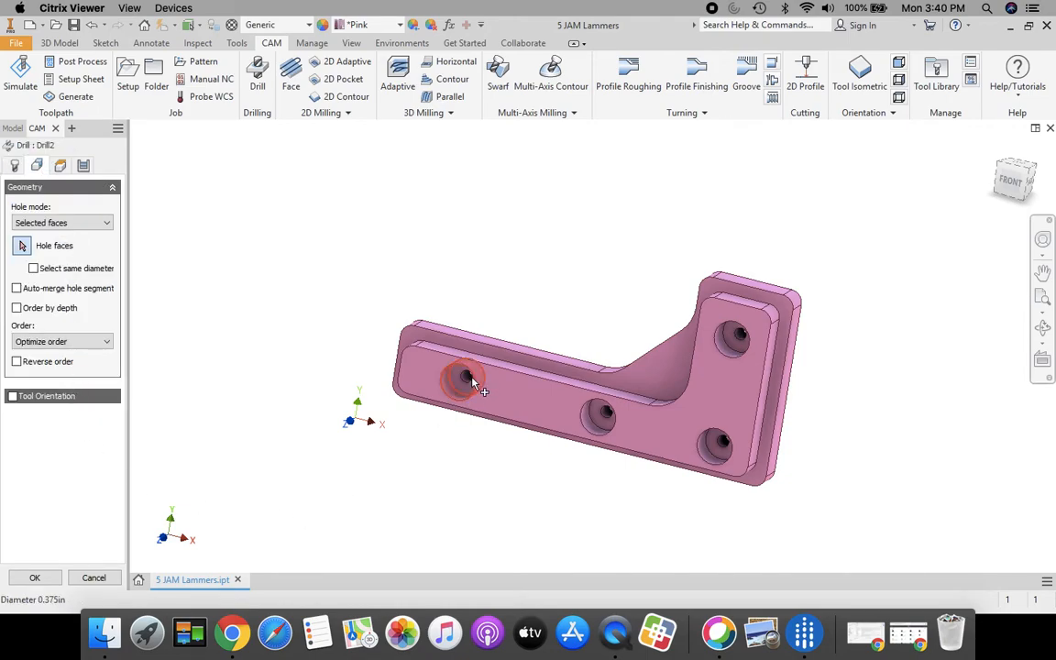
{"action": "left_click", "coordinate": [467, 379]}
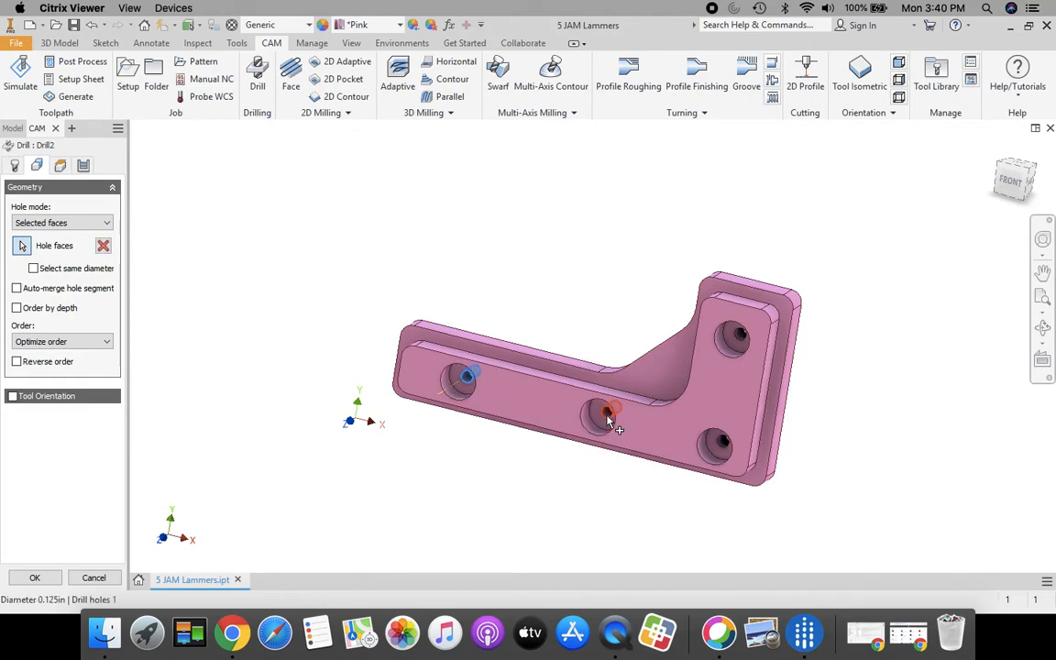
{"action": "left_click", "coordinate": [609, 415]}
{"action": "left_click", "coordinate": [724, 444]}
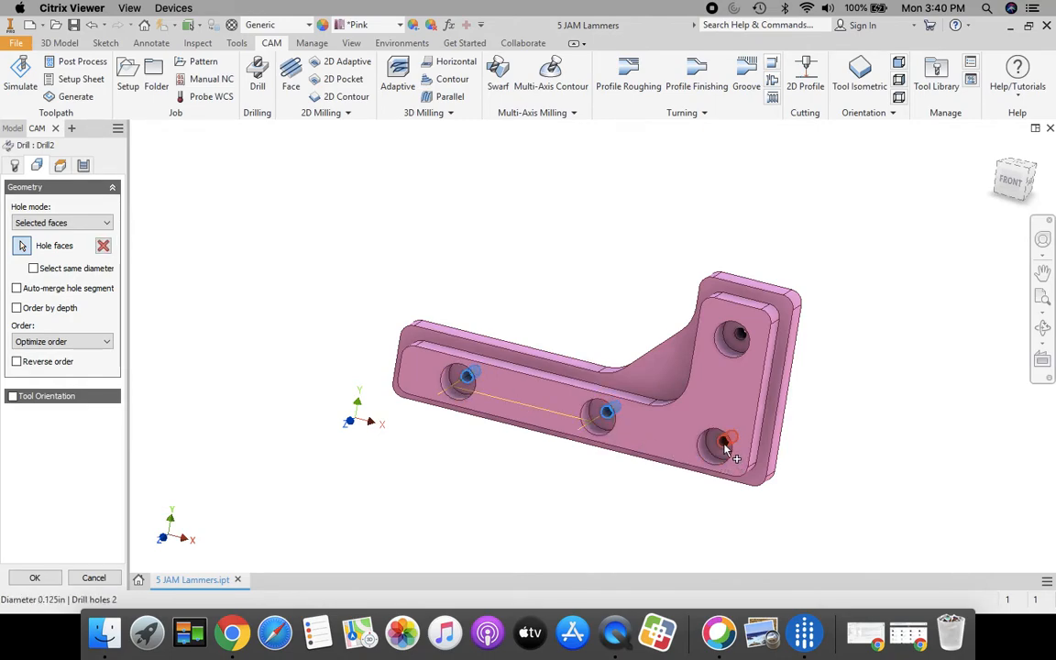
{"action": "left_click", "coordinate": [742, 336]}
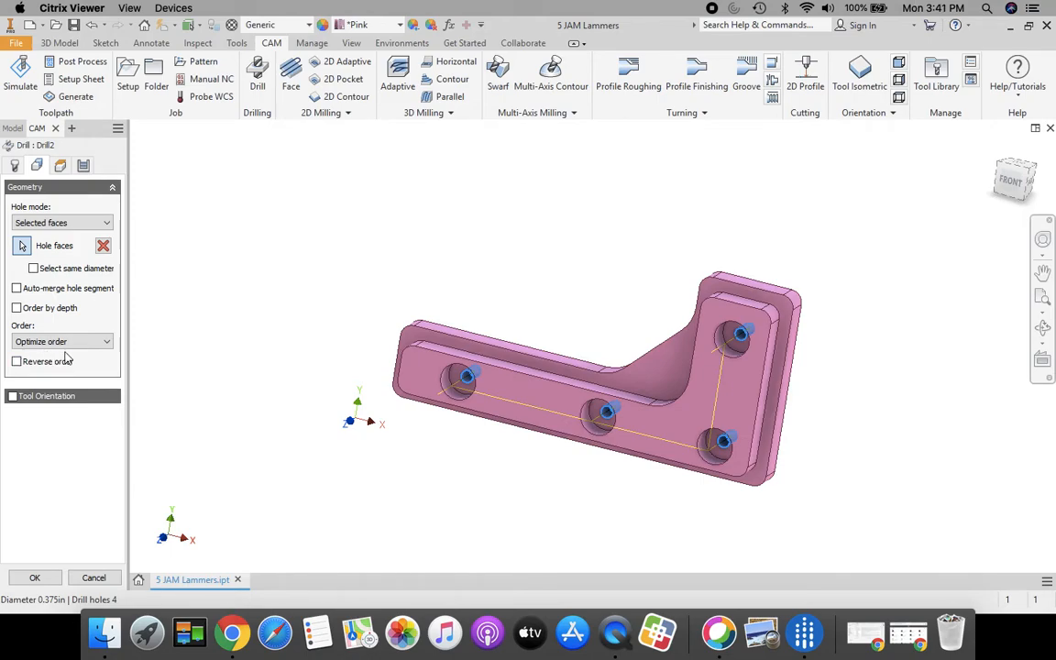
Reference the drill operation's clearance, retract and feed heights from Model top, with a 0.2 in clearance offset
{"action": "left_click", "coordinate": [60, 167]}
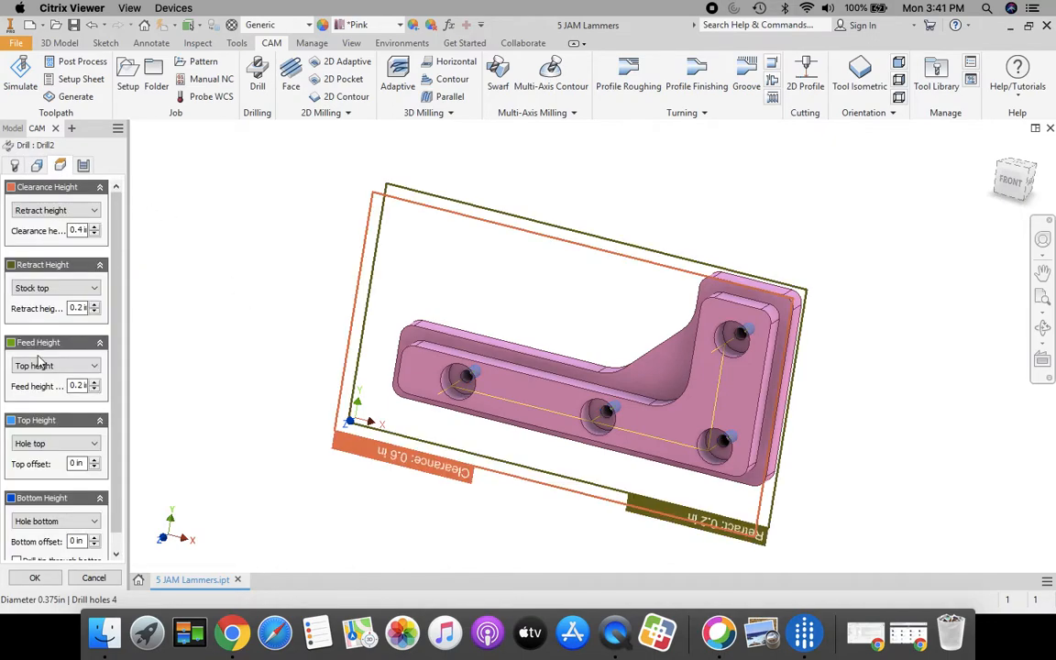
{"action": "left_click", "coordinate": [91, 210]}
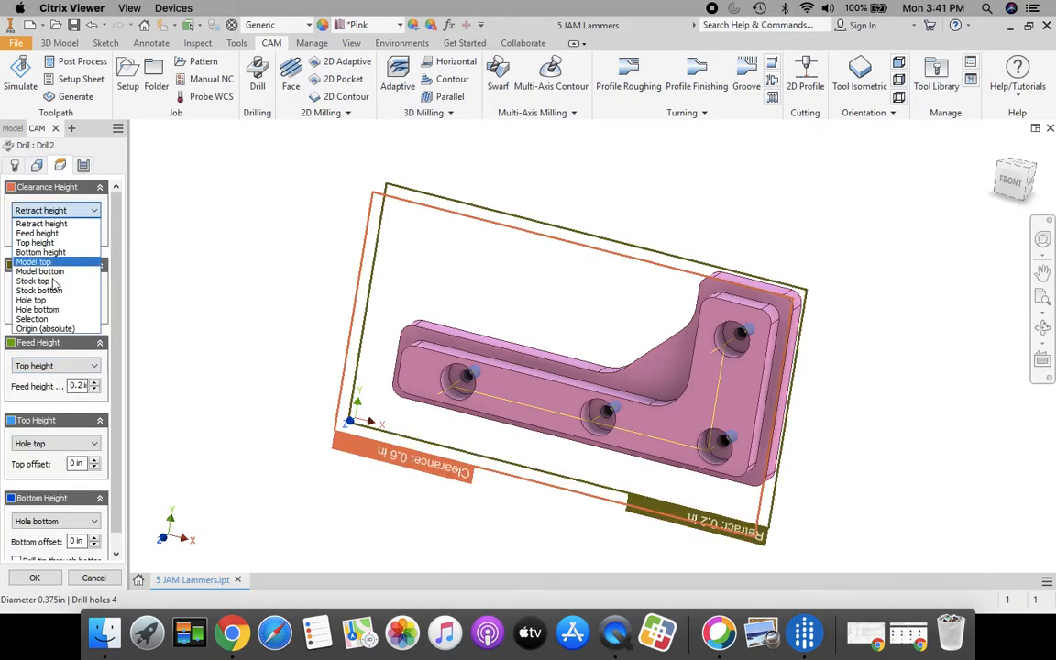
{"action": "left_click", "coordinate": [87, 253]}
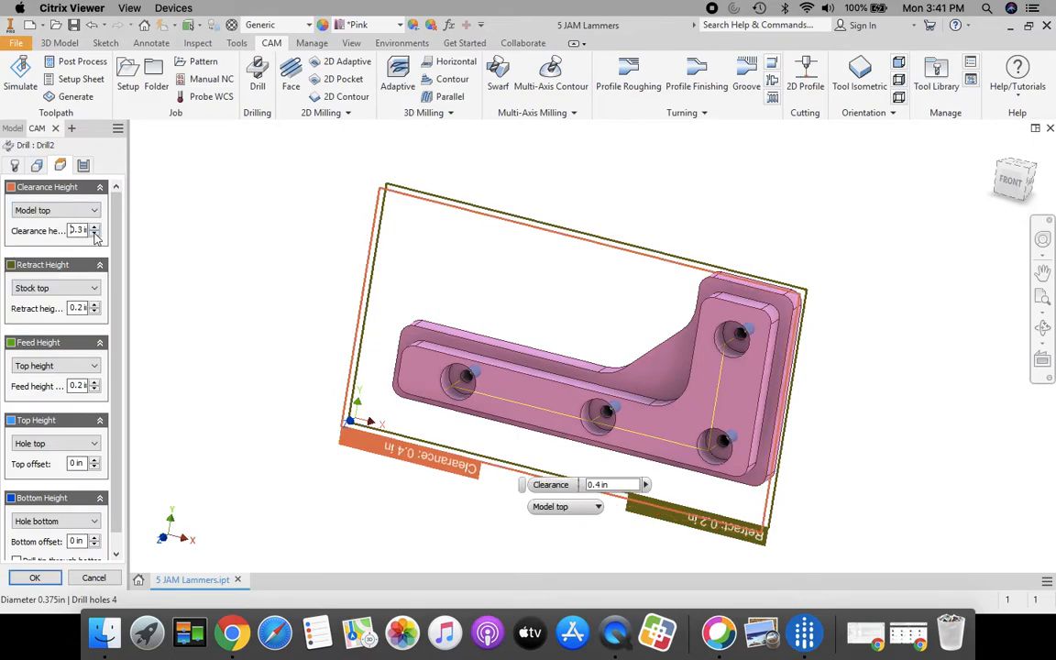
{"action": "left_click", "coordinate": [95, 234]}
{"action": "left_click", "coordinate": [95, 234]}
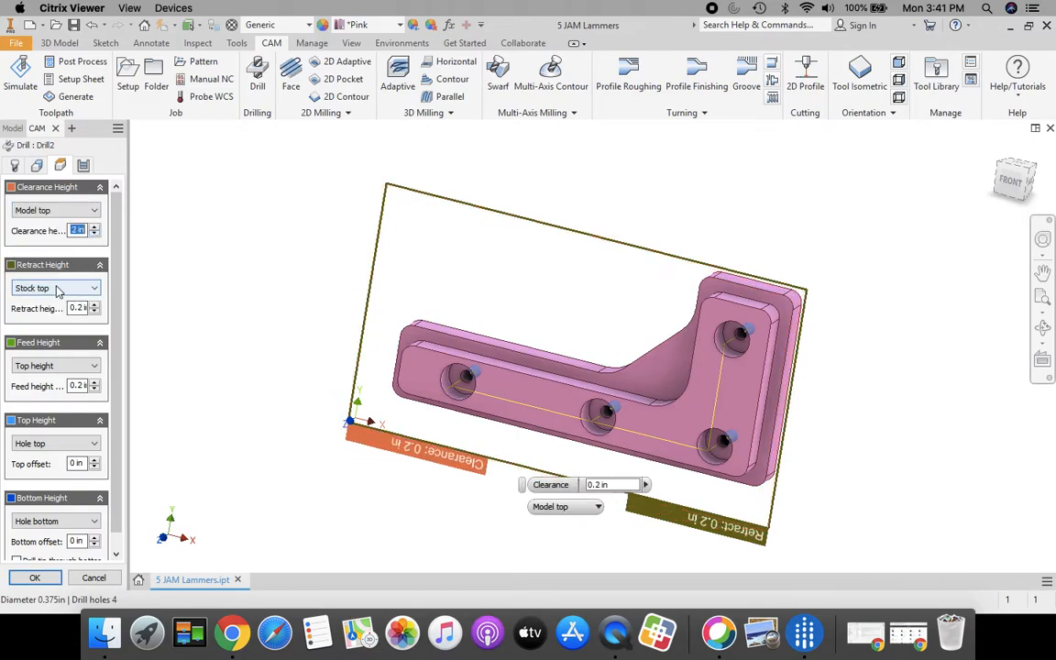
{"action": "left_click", "coordinate": [55, 288]}
{"action": "left_click", "coordinate": [41, 340]}
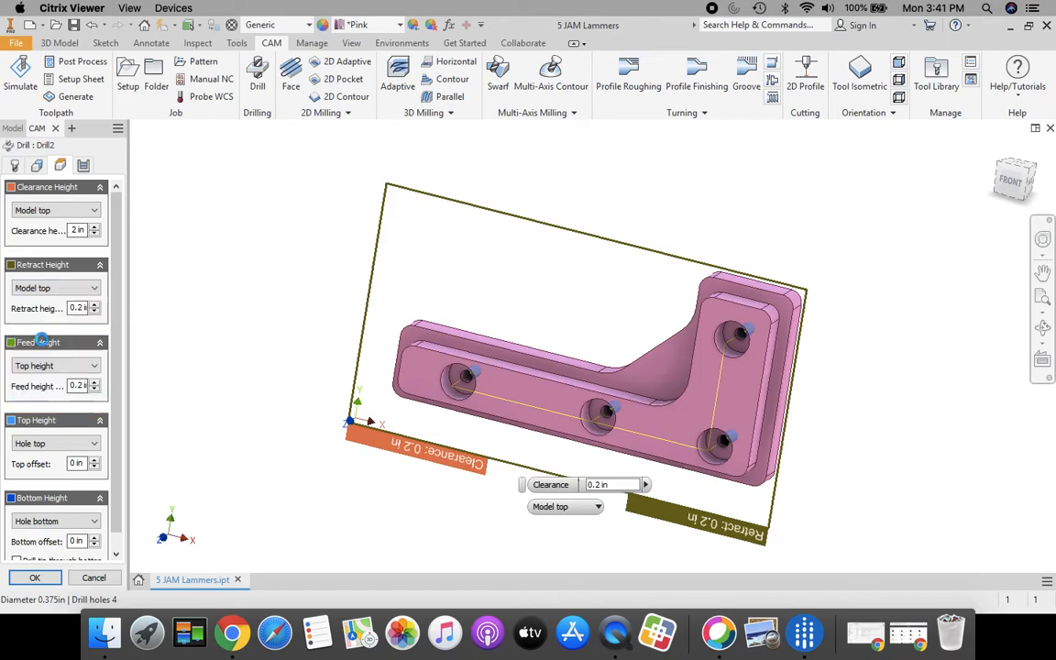
{"action": "left_click", "coordinate": [66, 366]}
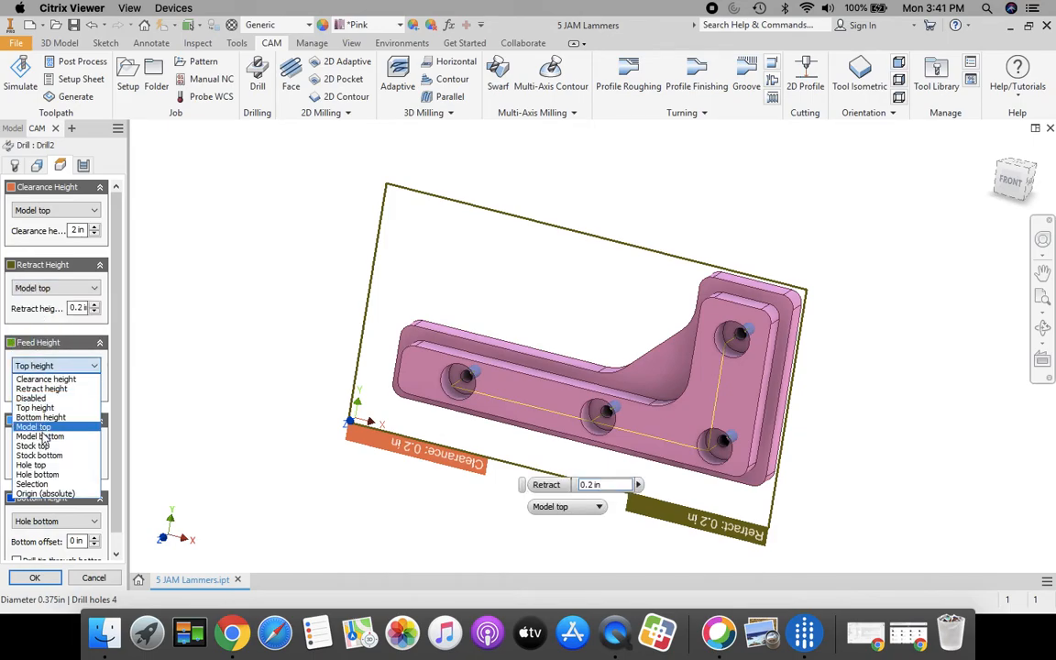
{"action": "left_click", "coordinate": [36, 427]}
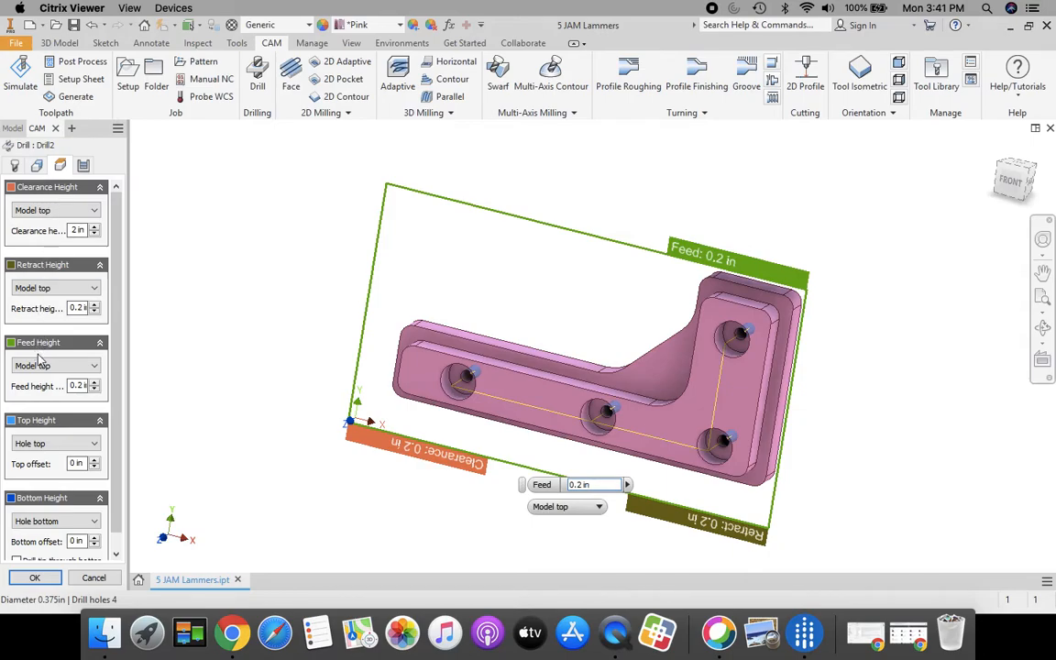
Keep Drilling - rapid out as the cycle type and finish the Drill operation
{"action": "left_click", "coordinate": [84, 166]}
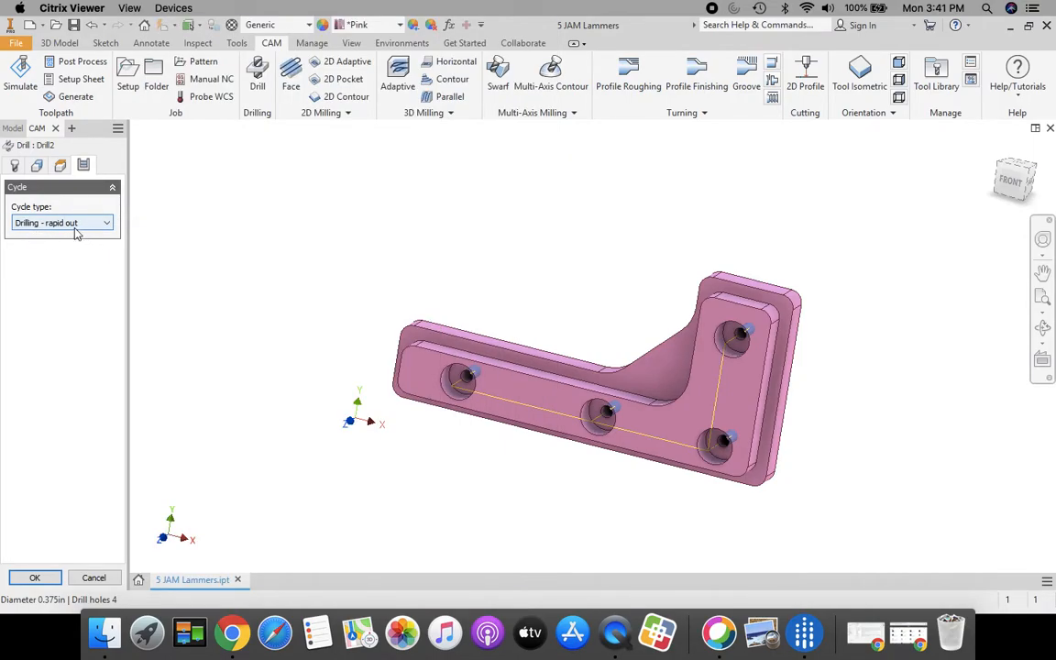
{"action": "mouse_move", "coordinate": [76, 234]}
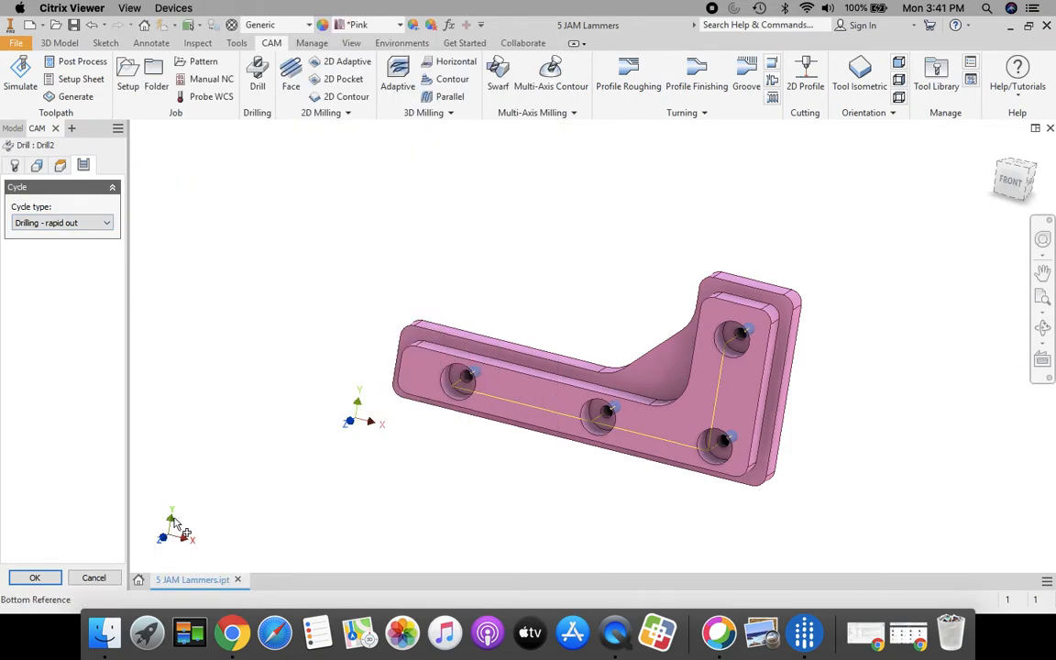
{"action": "left_click", "coordinate": [34, 578]}
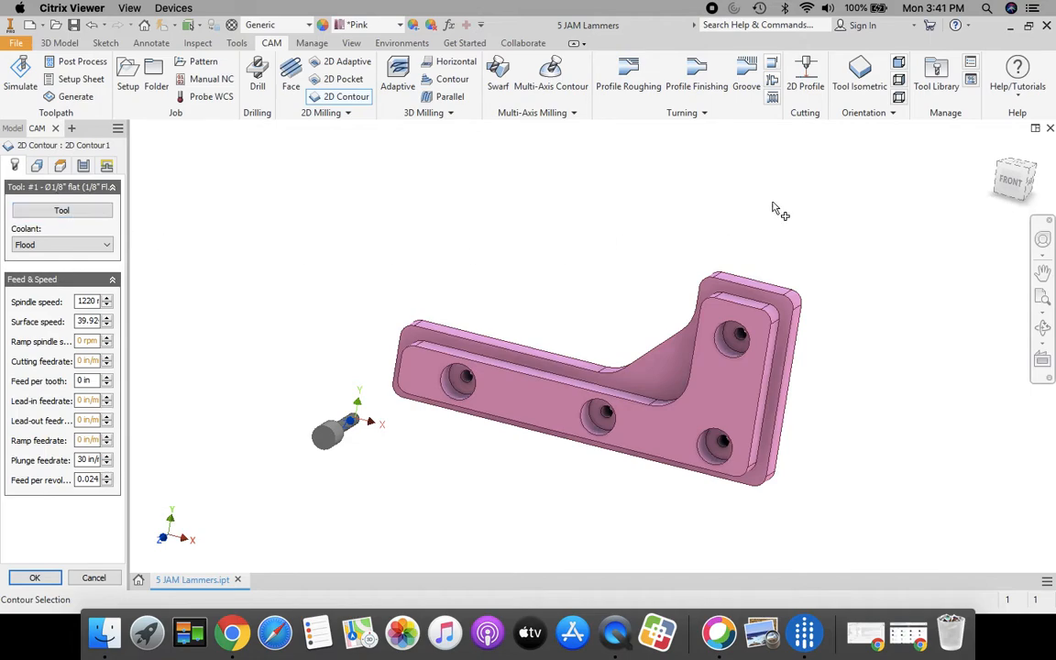
Start a 2D Contour operation using the #2 1/4" flat end mill from the Butler MS Tool Library
{"action": "left_click", "coordinate": [996, 146]}
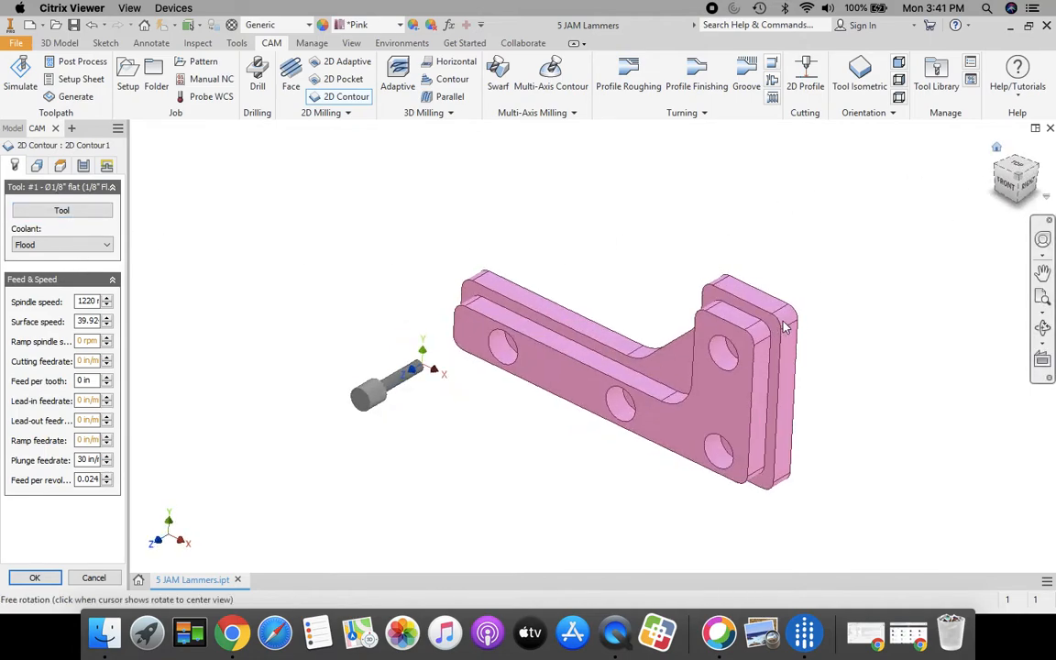
{"action": "left_click", "coordinate": [55, 210]}
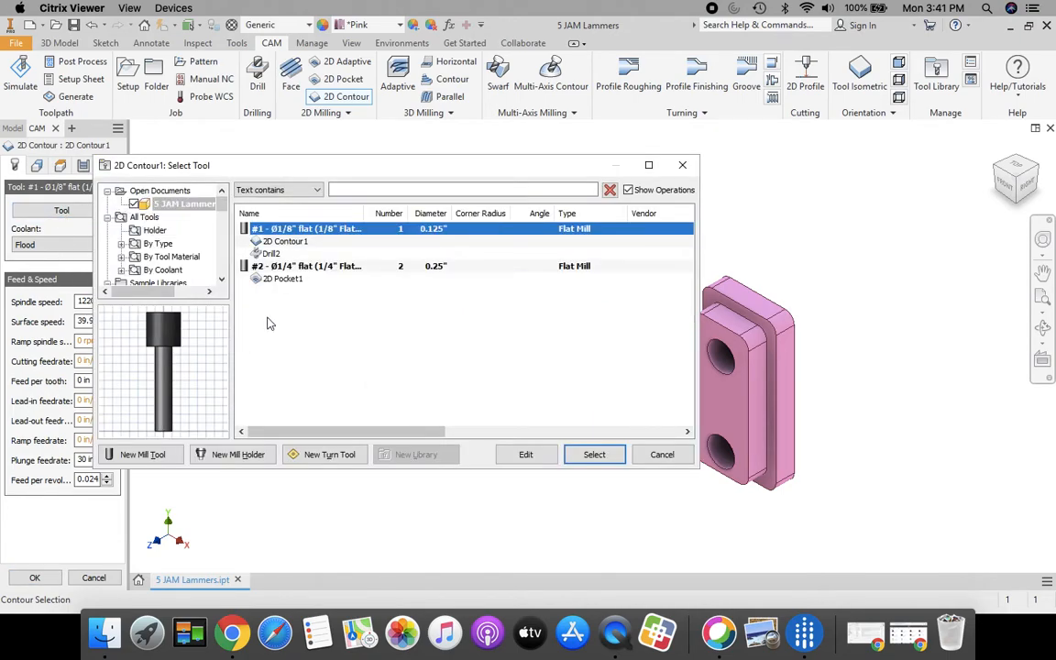
{"action": "scroll", "coordinate": [220, 207], "scroll_direction": "down", "scroll_amount": 10}
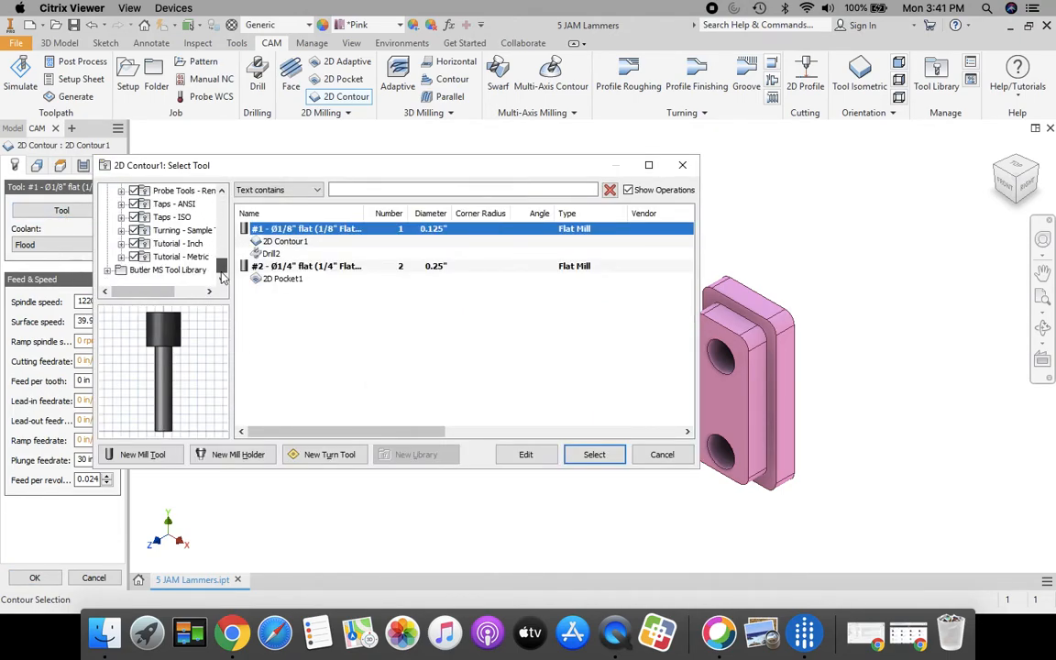
{"action": "left_click", "coordinate": [168, 272]}
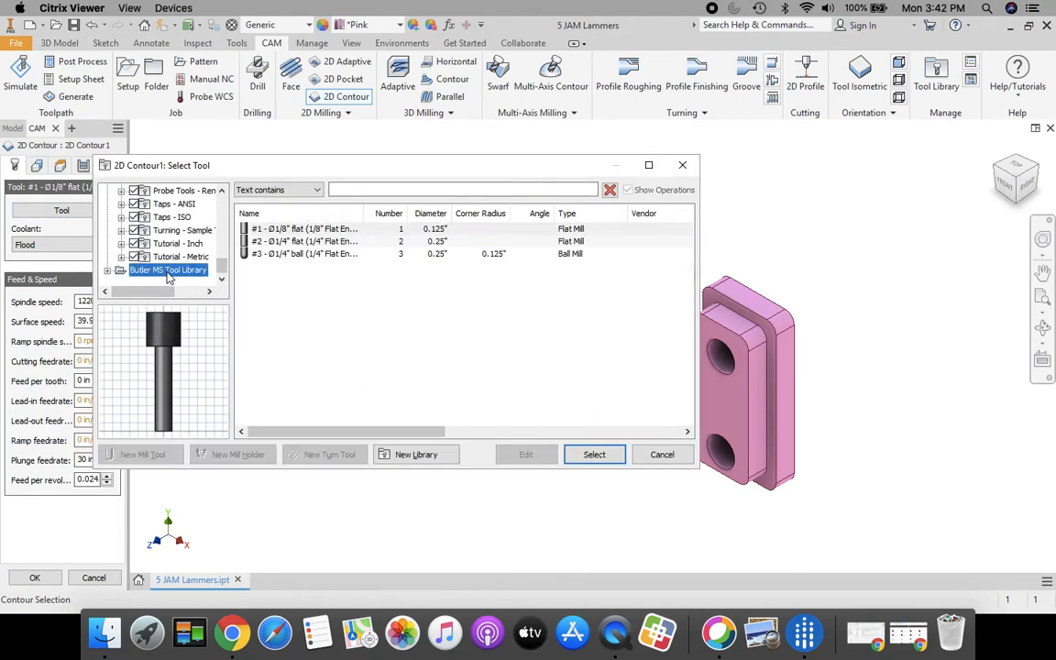
{"action": "left_click", "coordinate": [287, 241]}
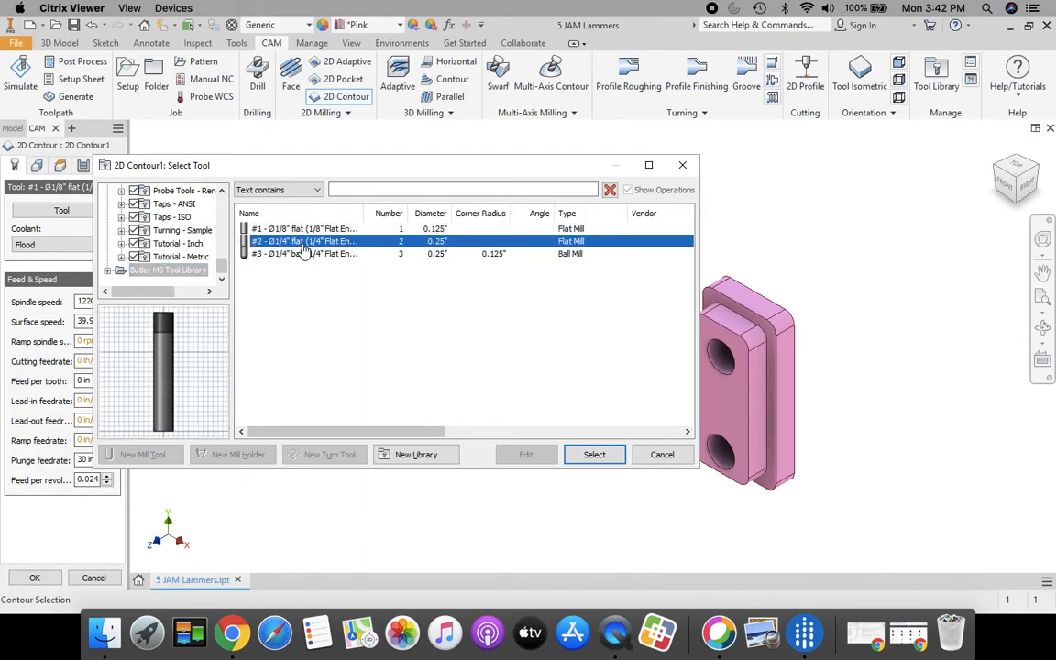
{"action": "left_click", "coordinate": [594, 455]}
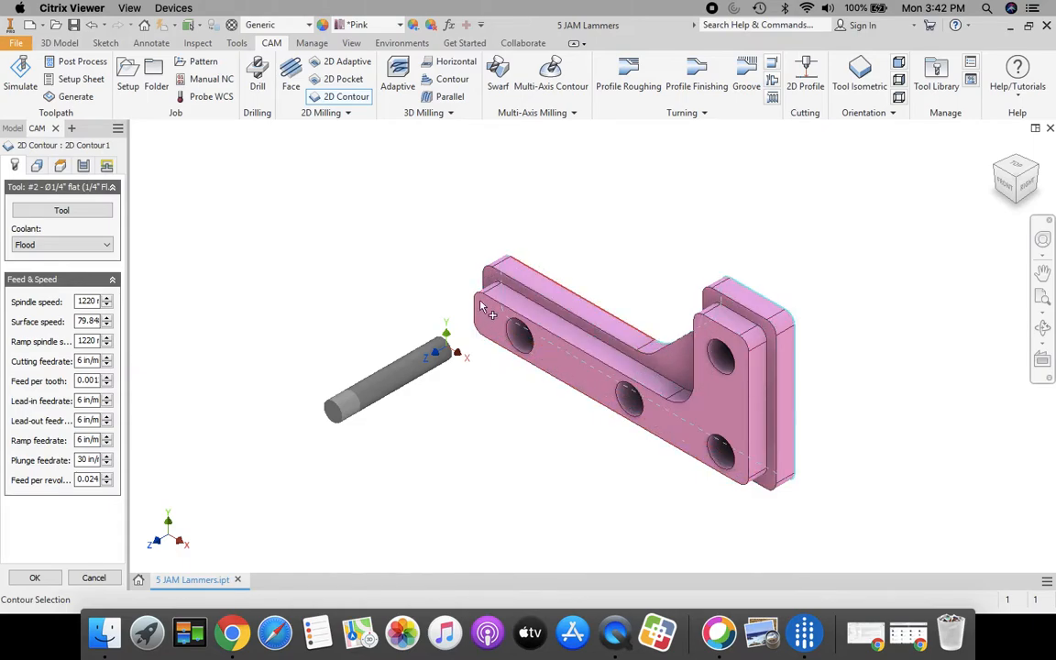
Select the outer bottom edge loop around the back of the part as the contour geometry
{"action": "left_click", "coordinate": [35, 165]}
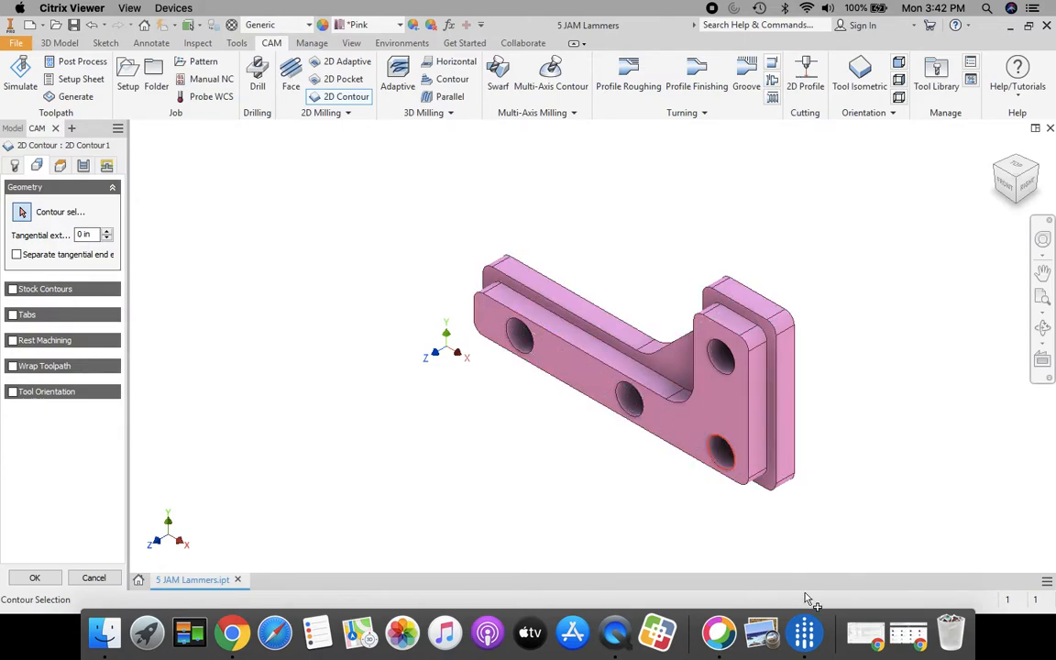
{"action": "scroll", "coordinate": [813, 504], "scroll_direction": "down", "scroll_amount": 5}
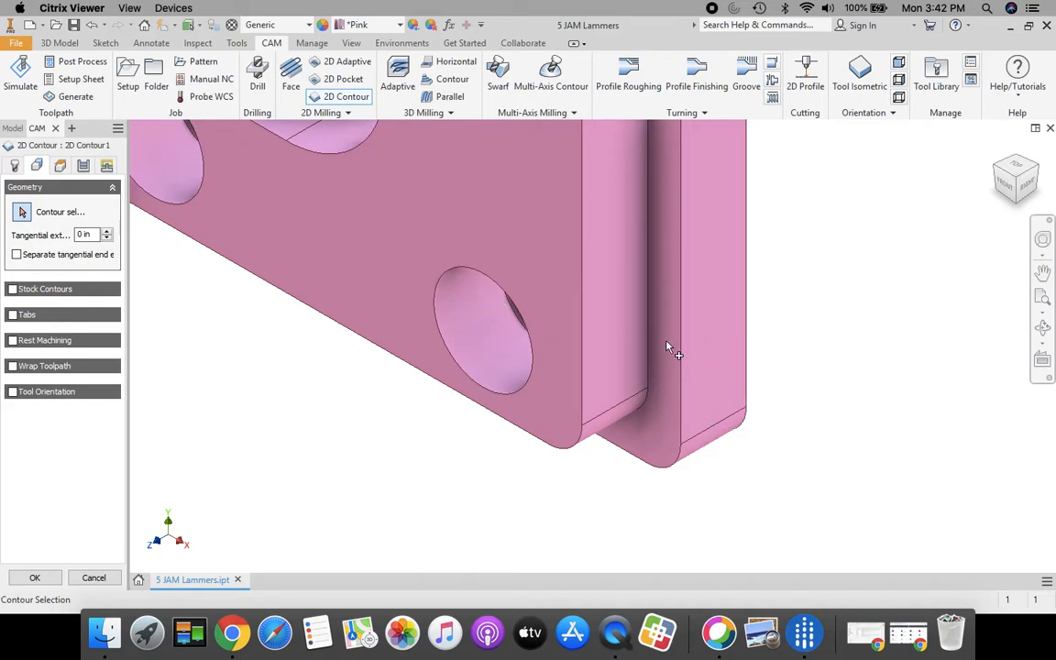
{"action": "left_click", "coordinate": [750, 348]}
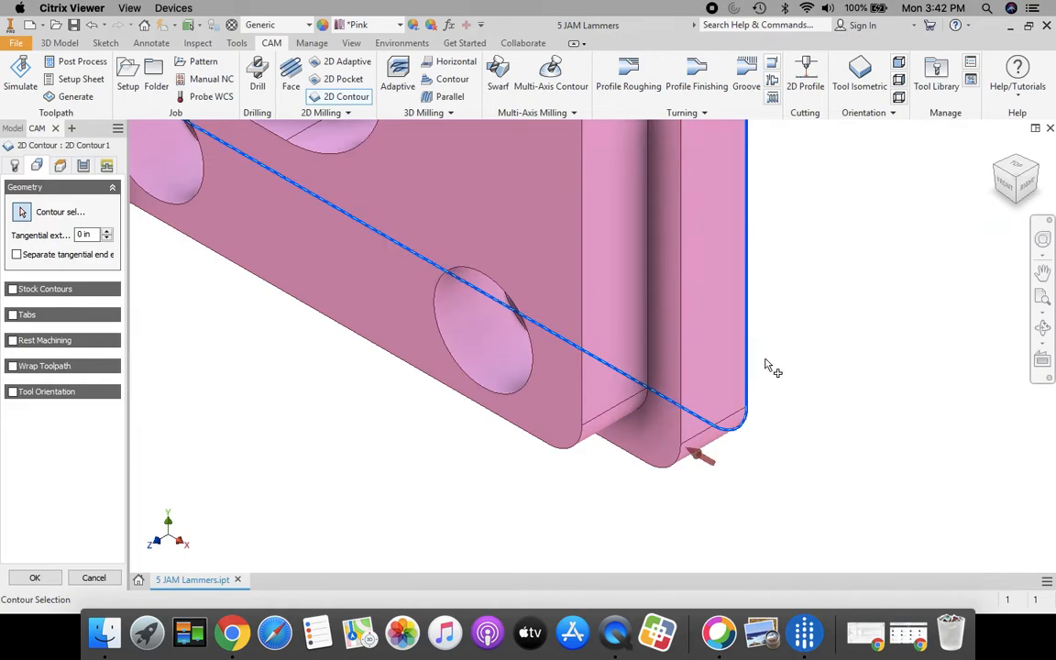
{"action": "scroll", "coordinate": [785, 371], "scroll_direction": "down", "scroll_amount": 3}
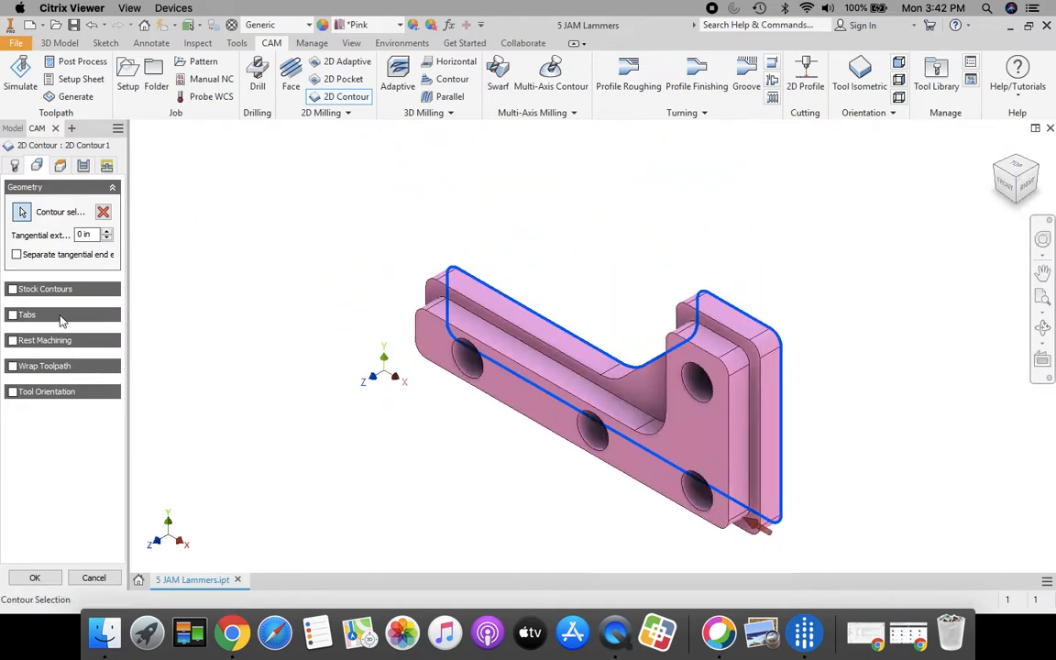
Enable rectangular tabs on the contour, positioned by distance with a spacing of 0.75 in
{"action": "left_click", "coordinate": [13, 315]}
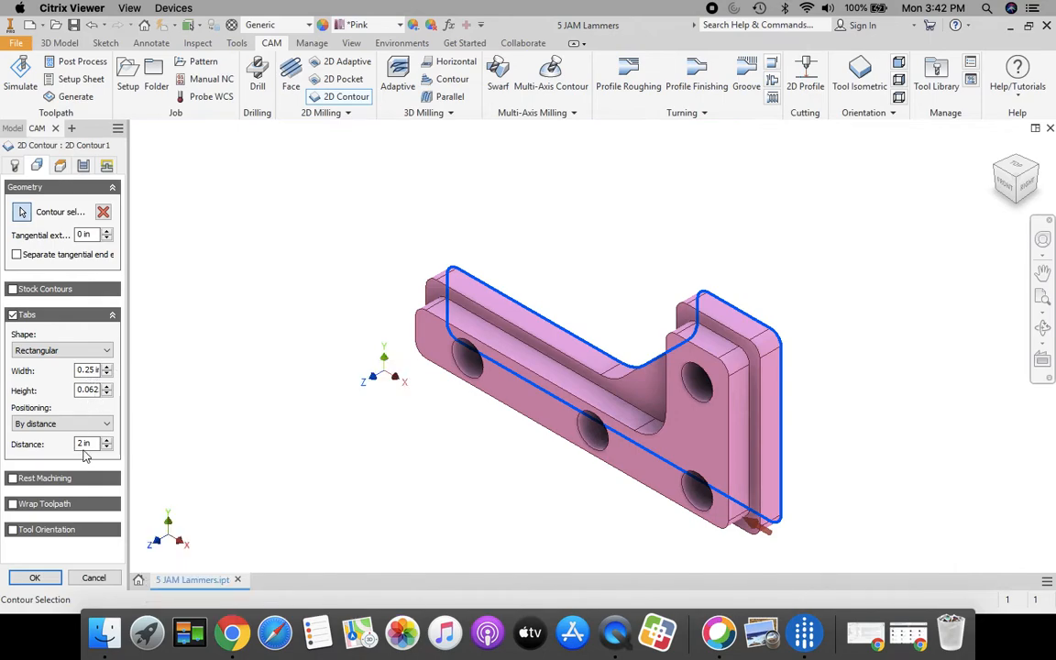
{"action": "left_click", "coordinate": [92, 446]}
{"action": "type", "text": ".75"}
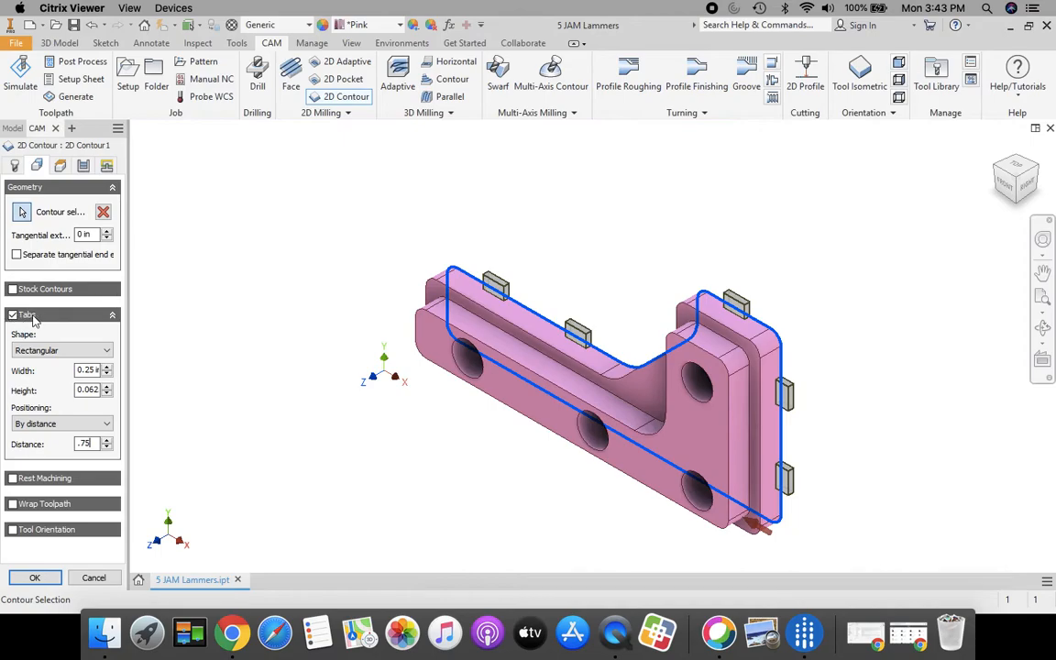
Reference the contour's clearance, retract and feed heights from Model top, with a 0.2 in clearance offset
{"action": "left_click", "coordinate": [61, 168]}
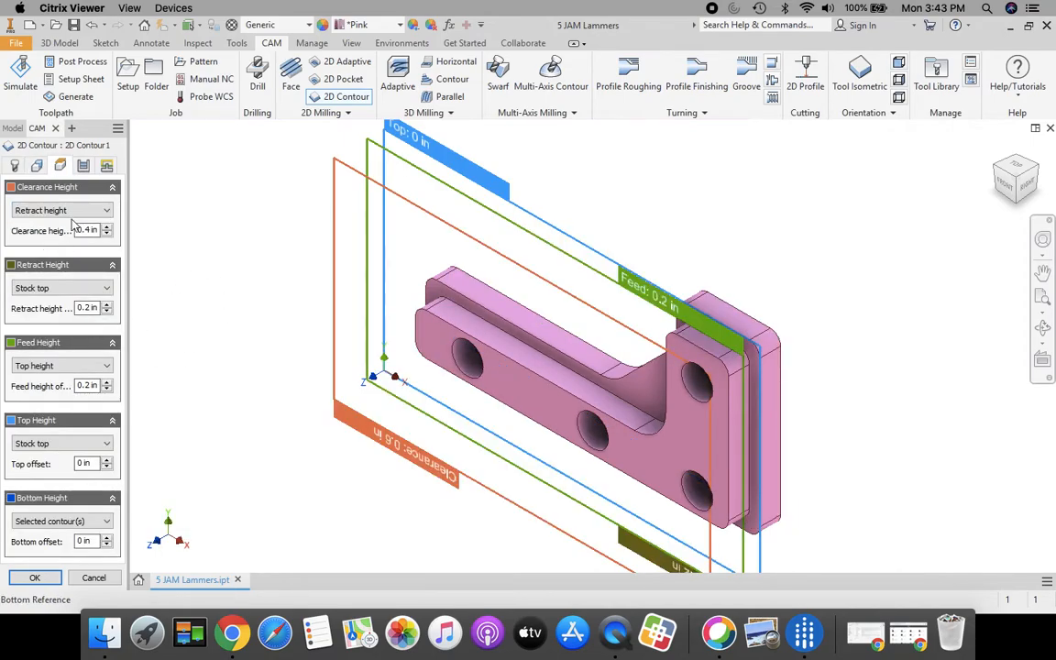
{"action": "left_click", "coordinate": [108, 211]}
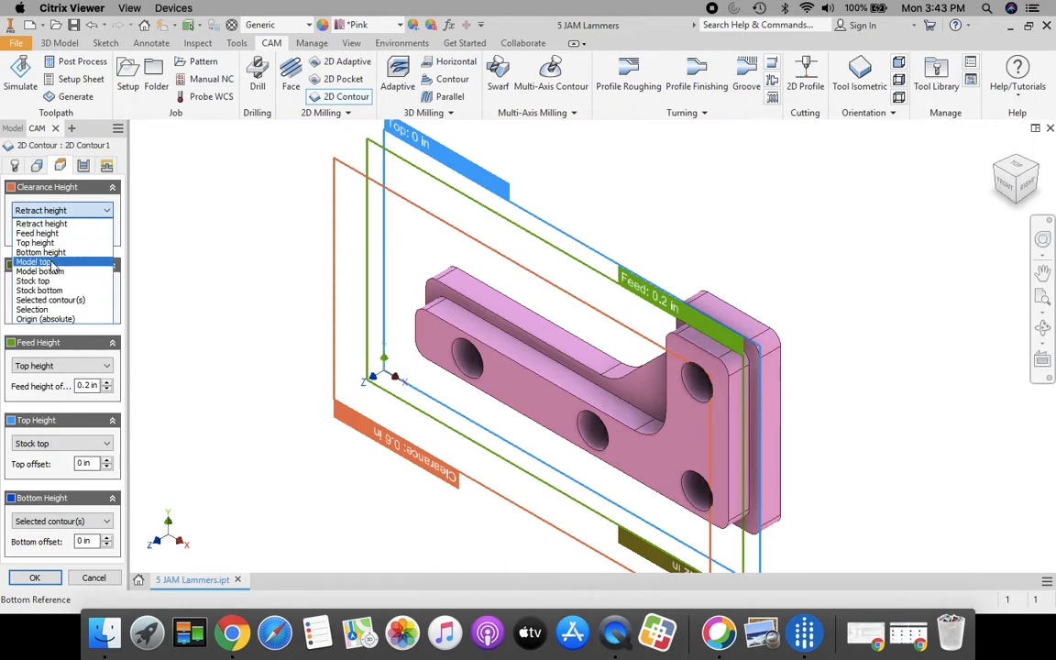
{"action": "left_click", "coordinate": [52, 265]}
{"action": "left_click", "coordinate": [107, 234]}
{"action": "left_click", "coordinate": [82, 287]}
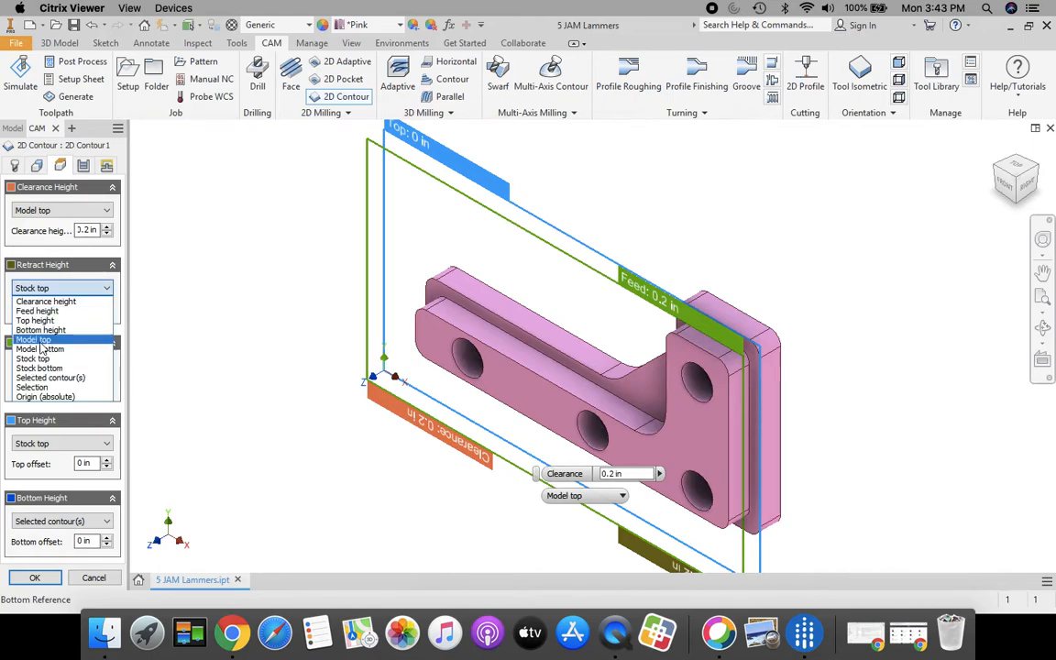
{"action": "left_click", "coordinate": [34, 339]}
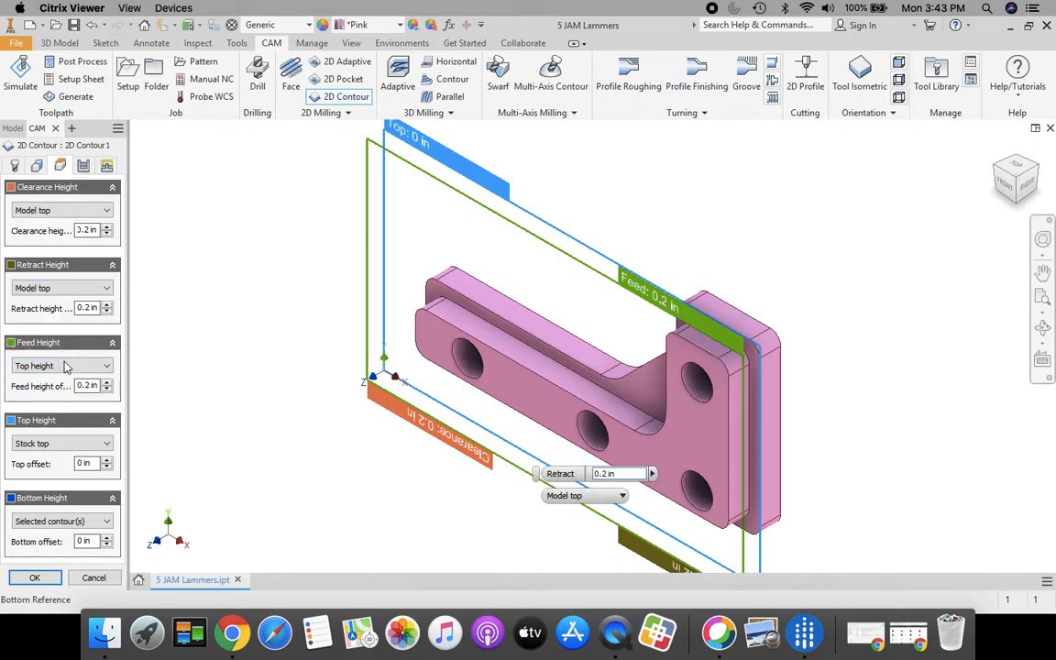
{"action": "left_click", "coordinate": [65, 366]}
{"action": "left_click", "coordinate": [46, 391]}
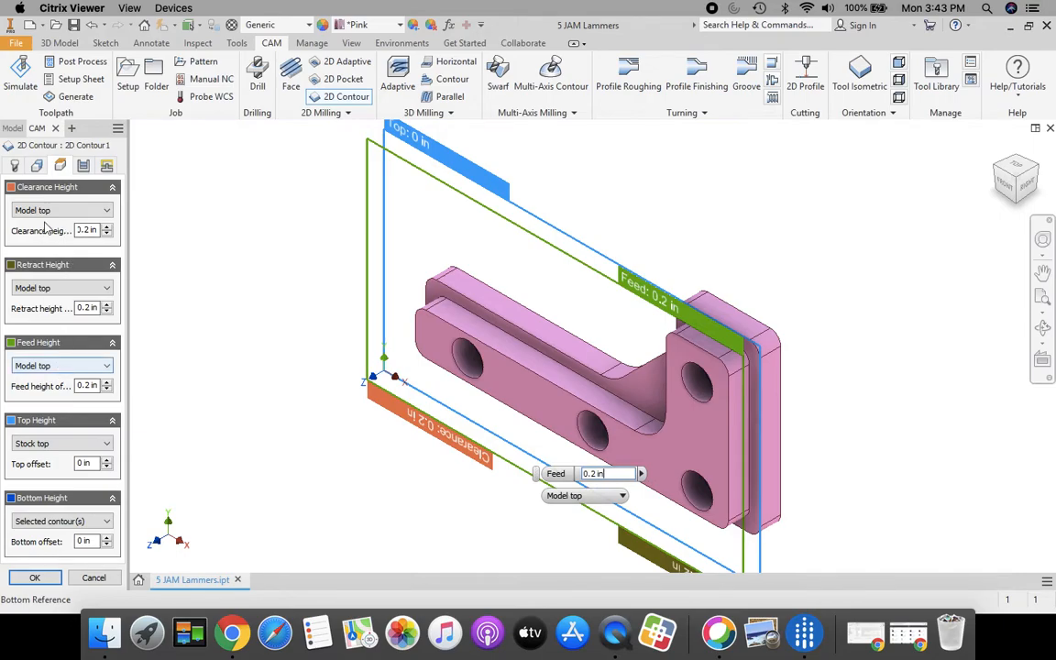
Disable the contour's lead-in and lead-out, leave Ramp off, and finish the 2D Contour operation
{"action": "left_click", "coordinate": [84, 168]}
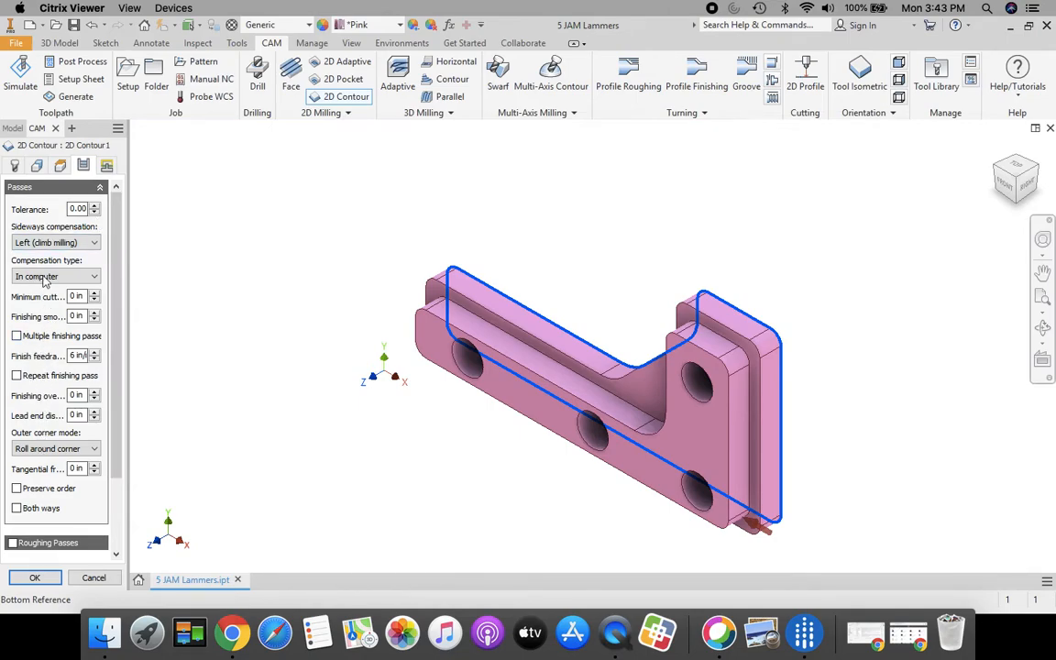
{"action": "scroll", "coordinate": [100, 311], "scroll_direction": "down", "scroll_amount": 3}
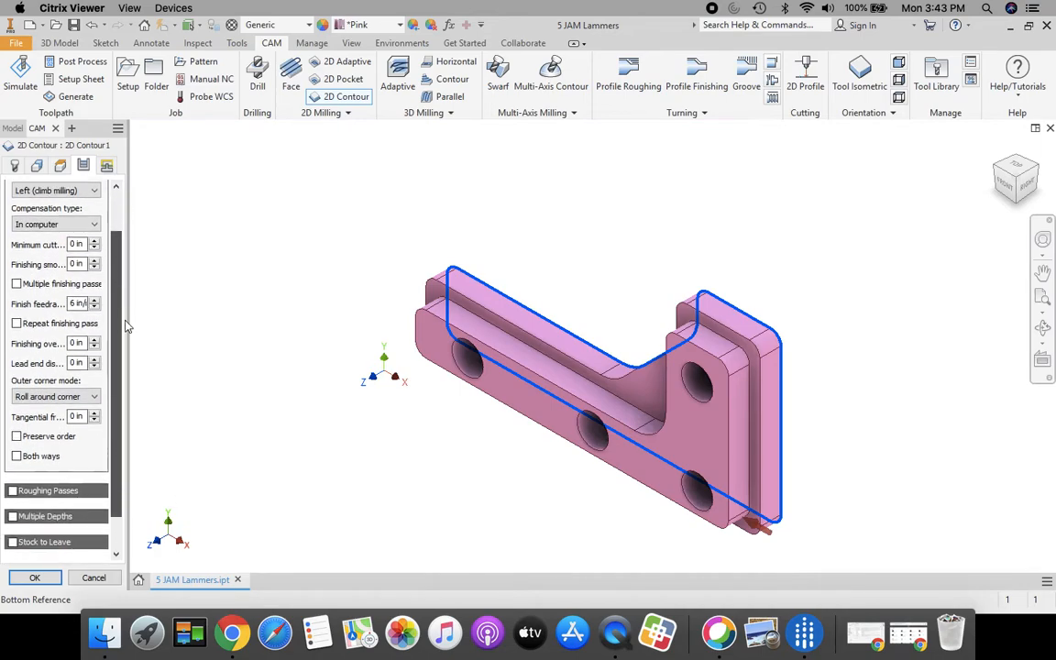
{"action": "scroll", "coordinate": [126, 323], "scroll_direction": "down", "scroll_amount": 2}
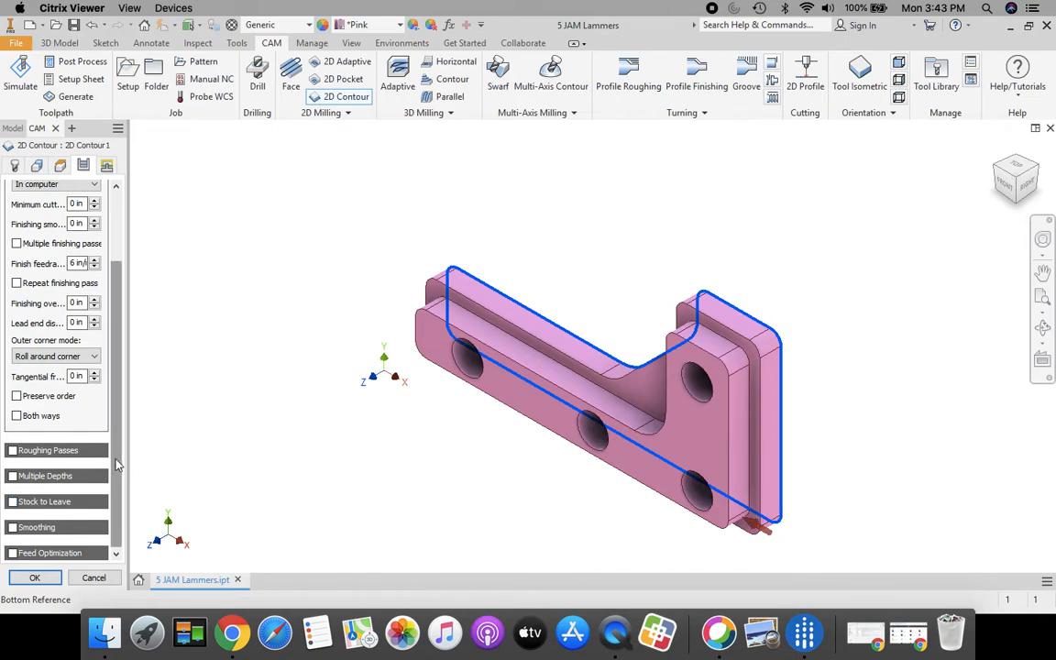
{"action": "scroll", "coordinate": [108, 403], "scroll_direction": "up", "scroll_amount": 5}
{"action": "left_click", "coordinate": [106, 166]}
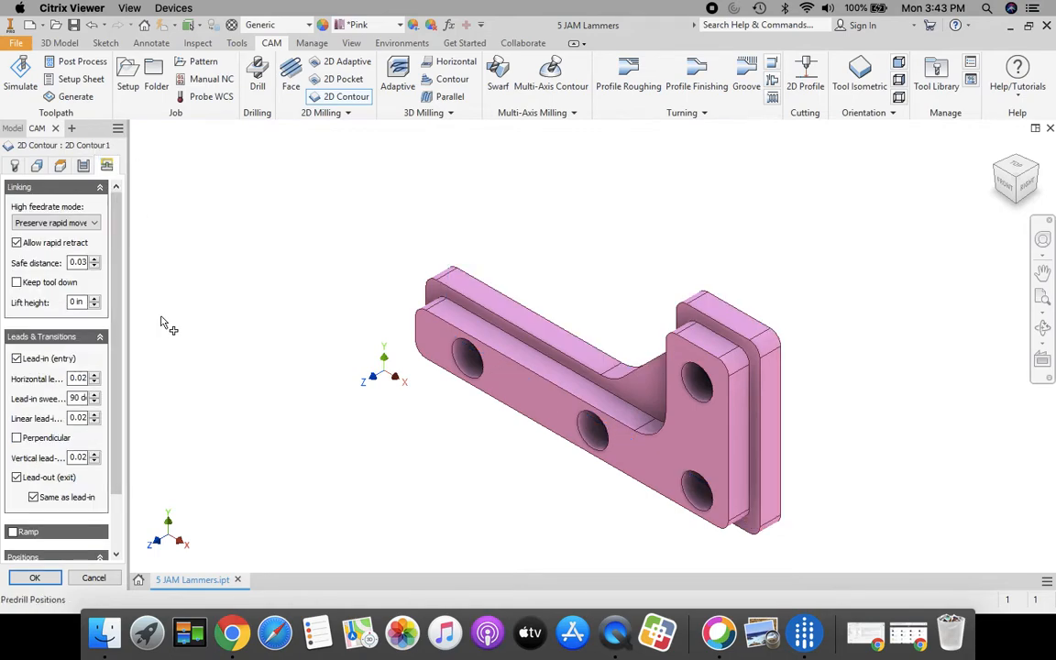
{"action": "left_click", "coordinate": [17, 359]}
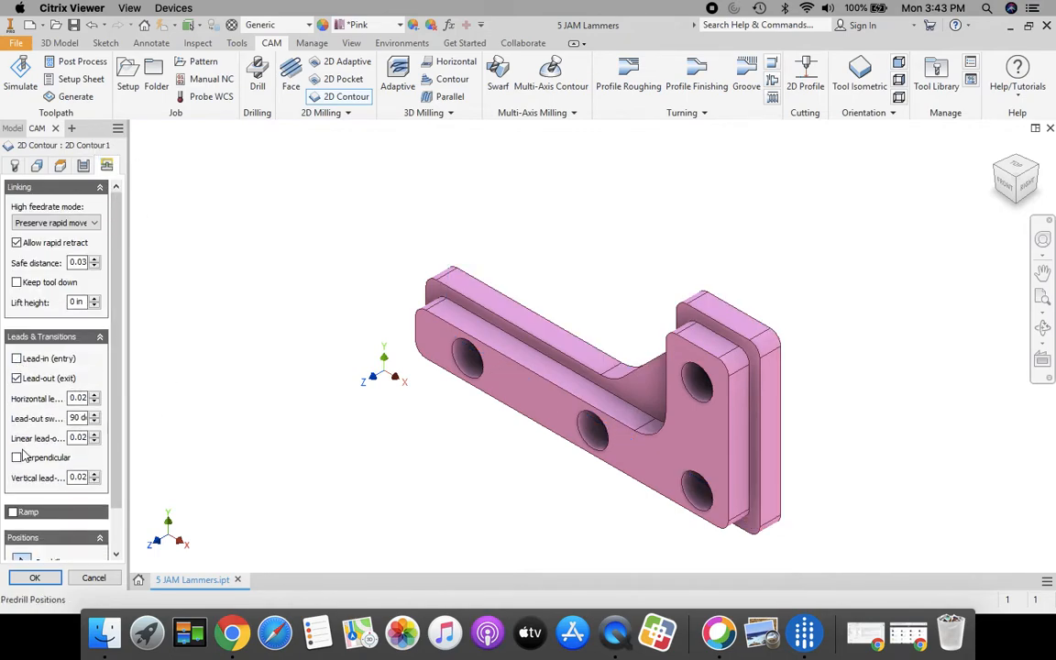
{"action": "left_click", "coordinate": [17, 378]}
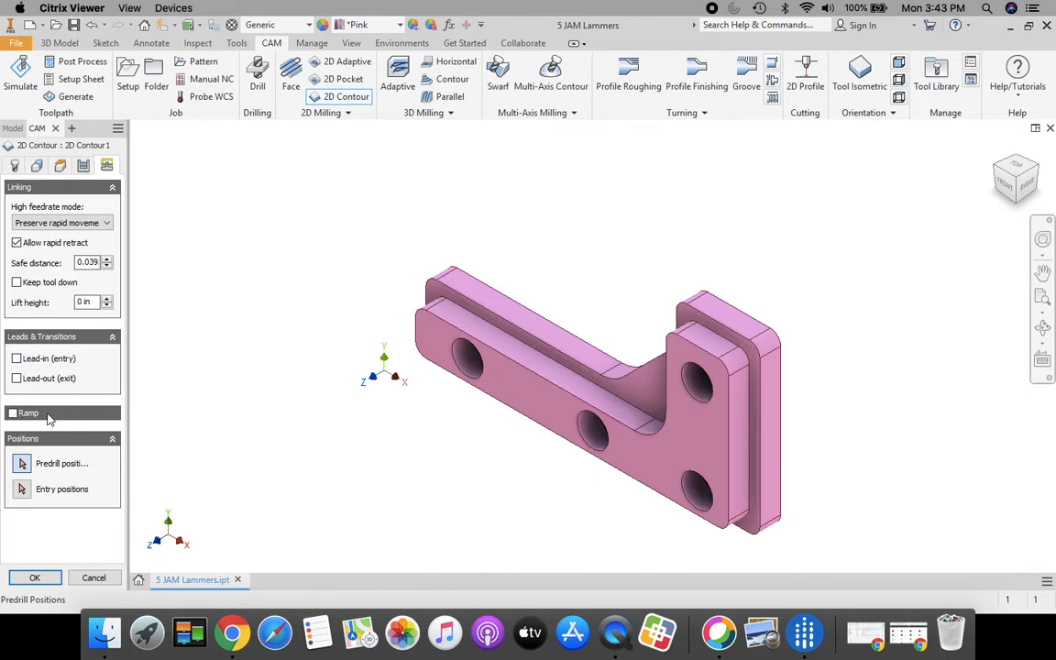
{"action": "left_click", "coordinate": [13, 415]}
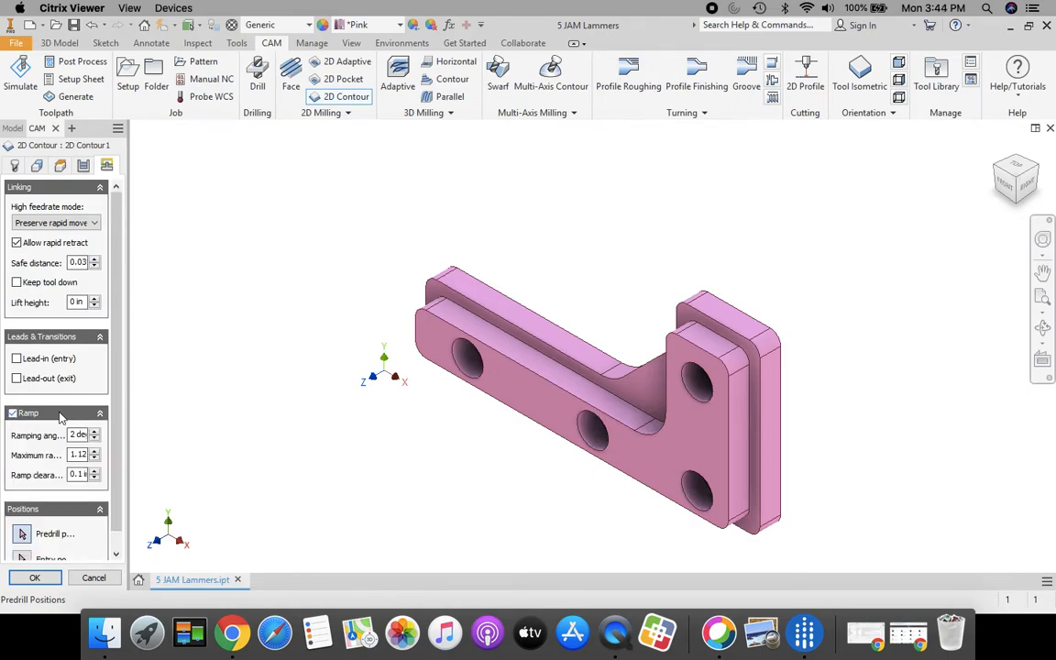
{"action": "left_click", "coordinate": [12, 414]}
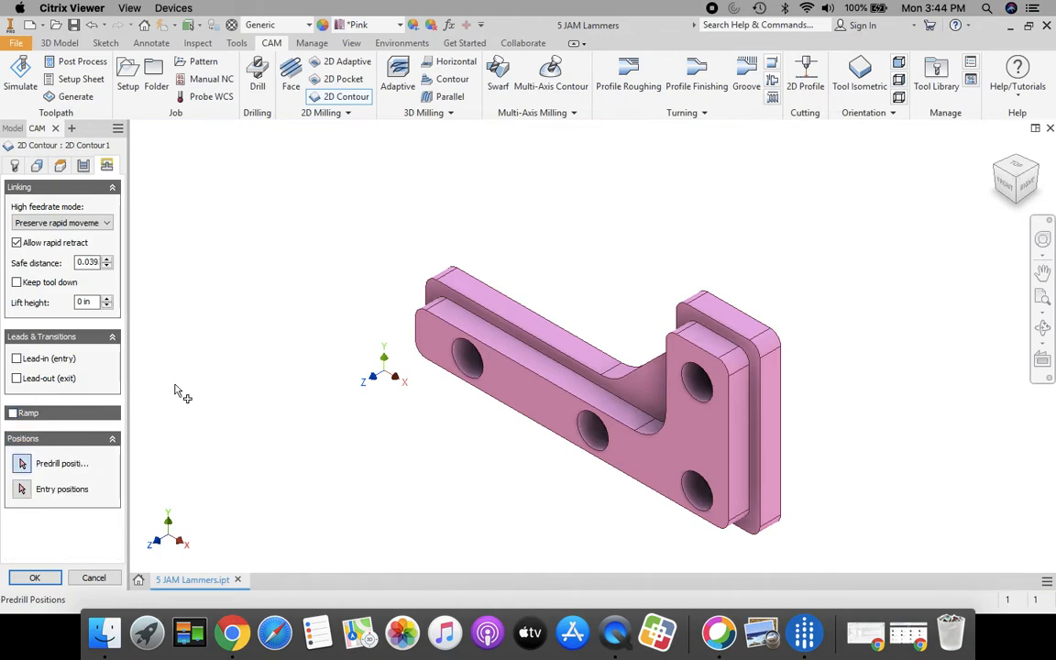
{"action": "left_click", "coordinate": [35, 578]}
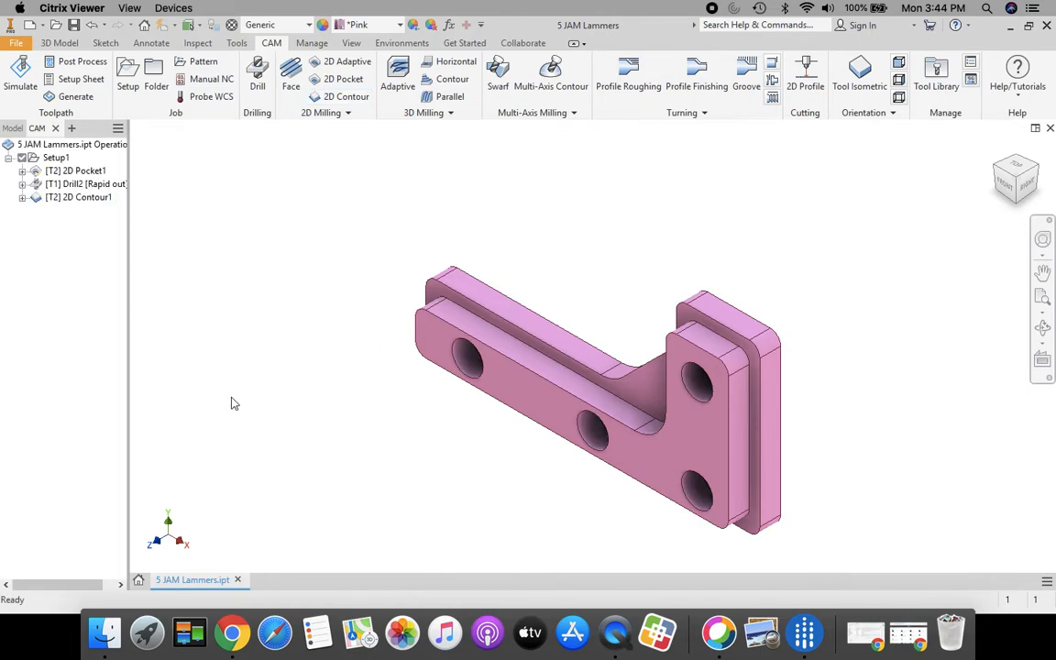
Simulate all of Setup1's toolpaths with the stock shown, viewed from the home orientation
{"action": "left_click", "coordinate": [53, 159]}
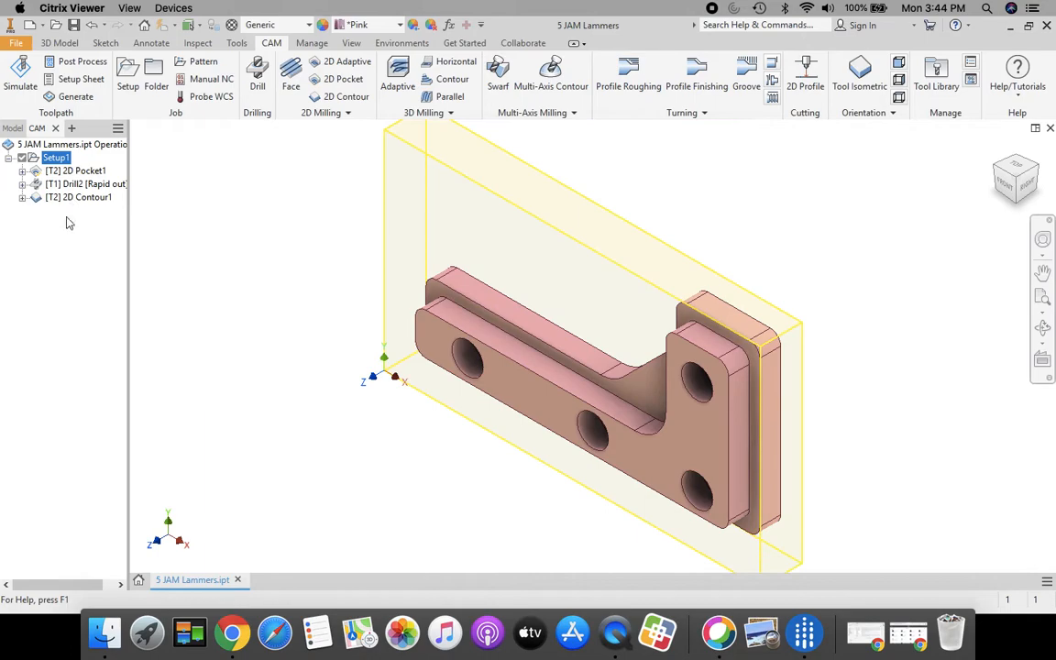
{"action": "left_click", "coordinate": [1008, 184]}
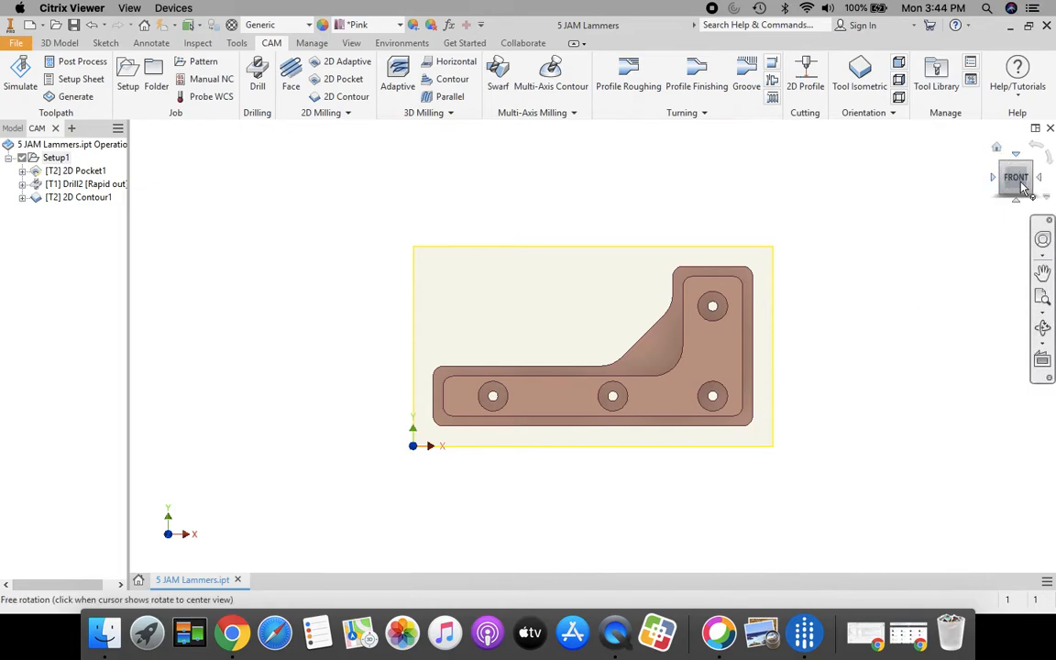
{"action": "left_click", "coordinate": [997, 149]}
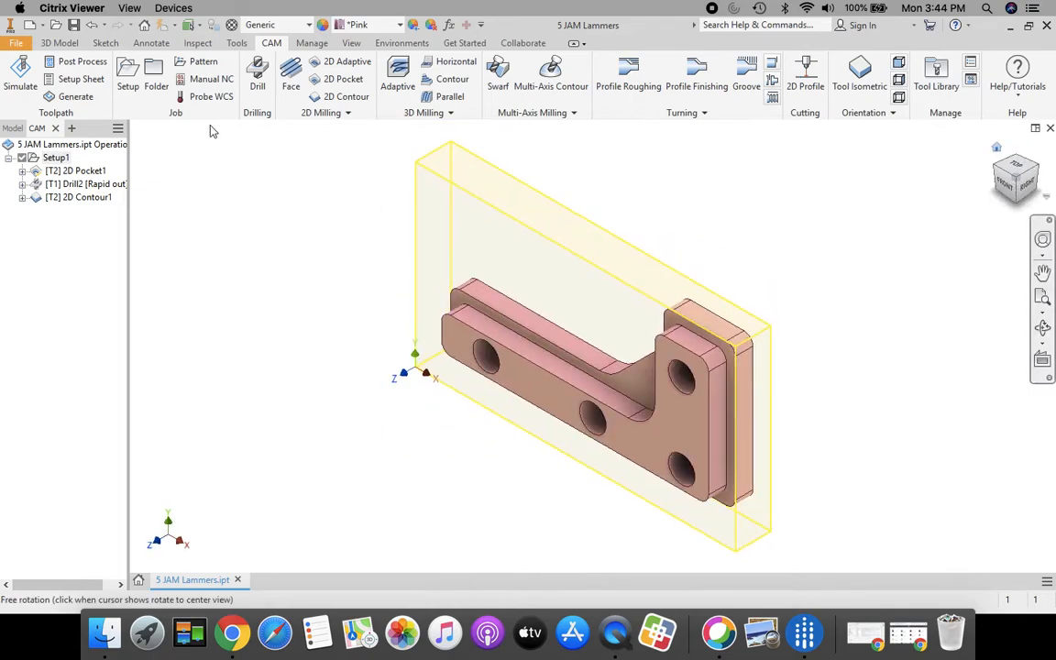
{"action": "left_click", "coordinate": [22, 76]}
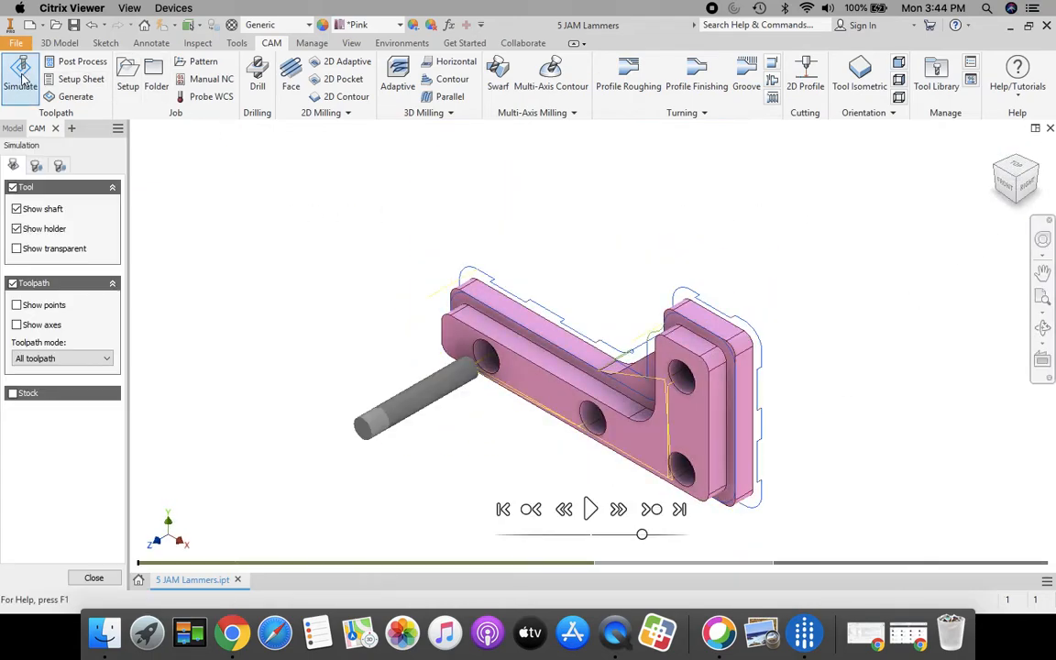
{"action": "left_click", "coordinate": [12, 393]}
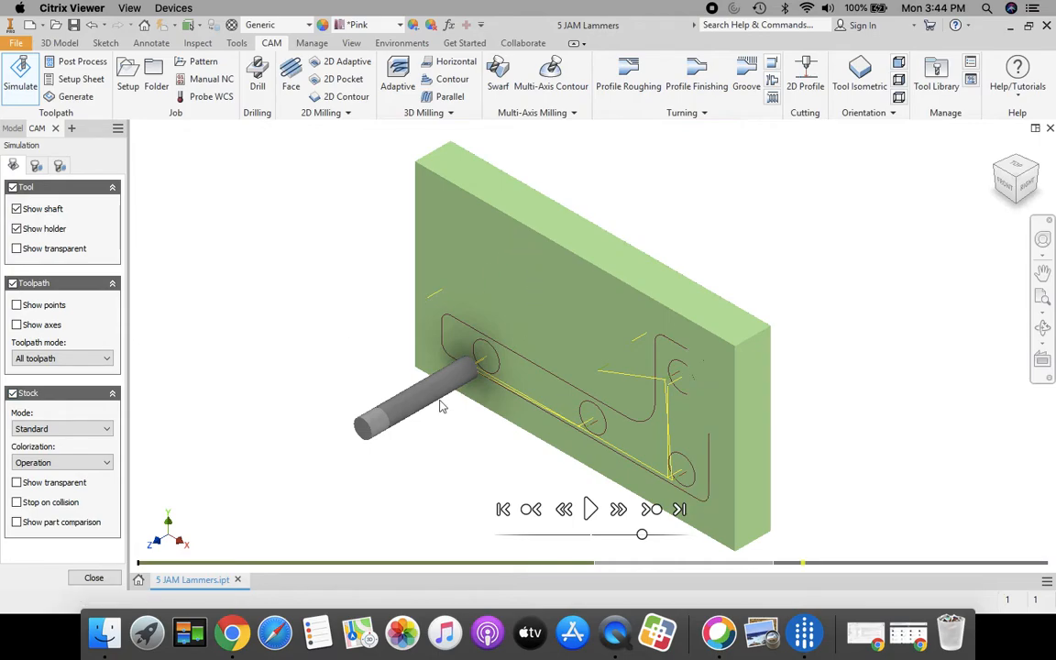
{"action": "left_click", "coordinate": [590, 511]}
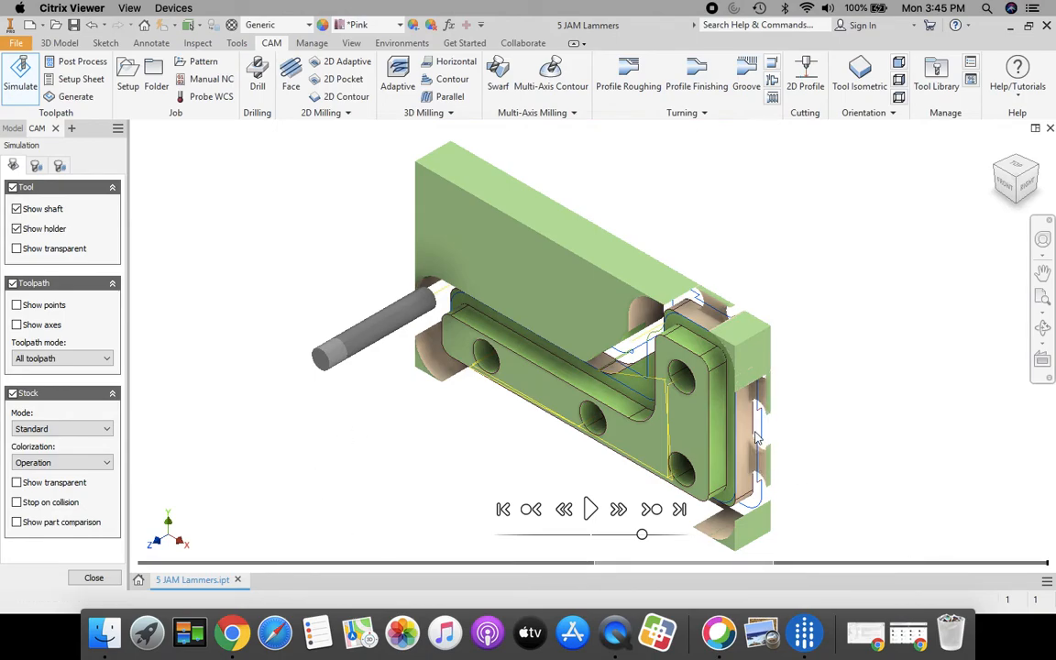
Inspect the simulated stock around the tabbed outline from another angle, restore the home orientation and close the simulation
{"action": "middle_click_drag", "start_coordinate": [642, 391], "coordinate": [672, 368], "text": "shift"}
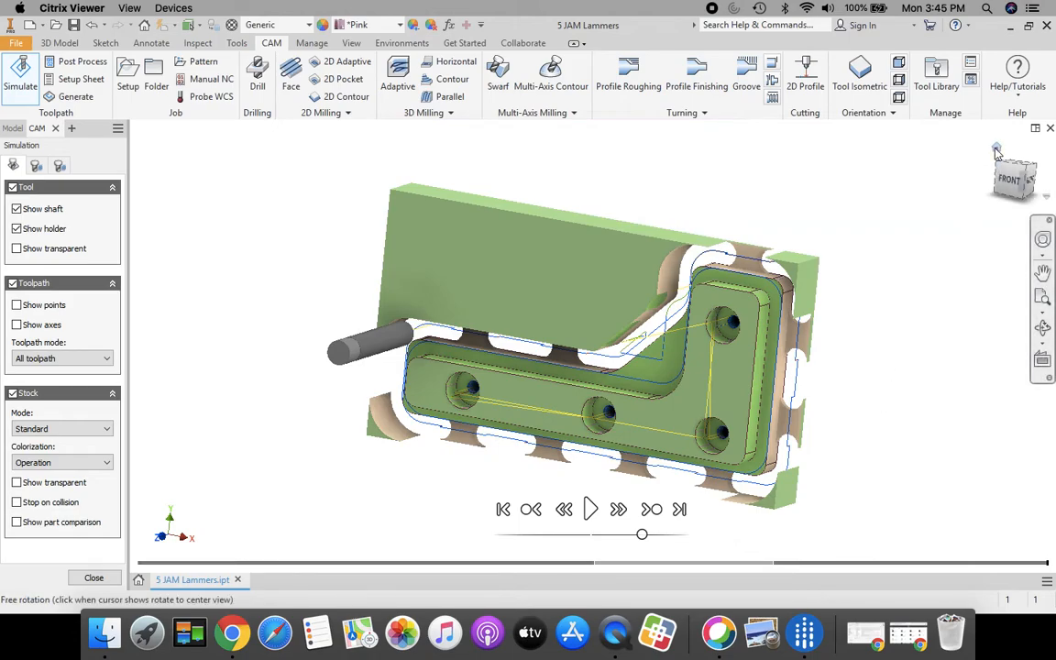
{"action": "key", "text": "F6"}
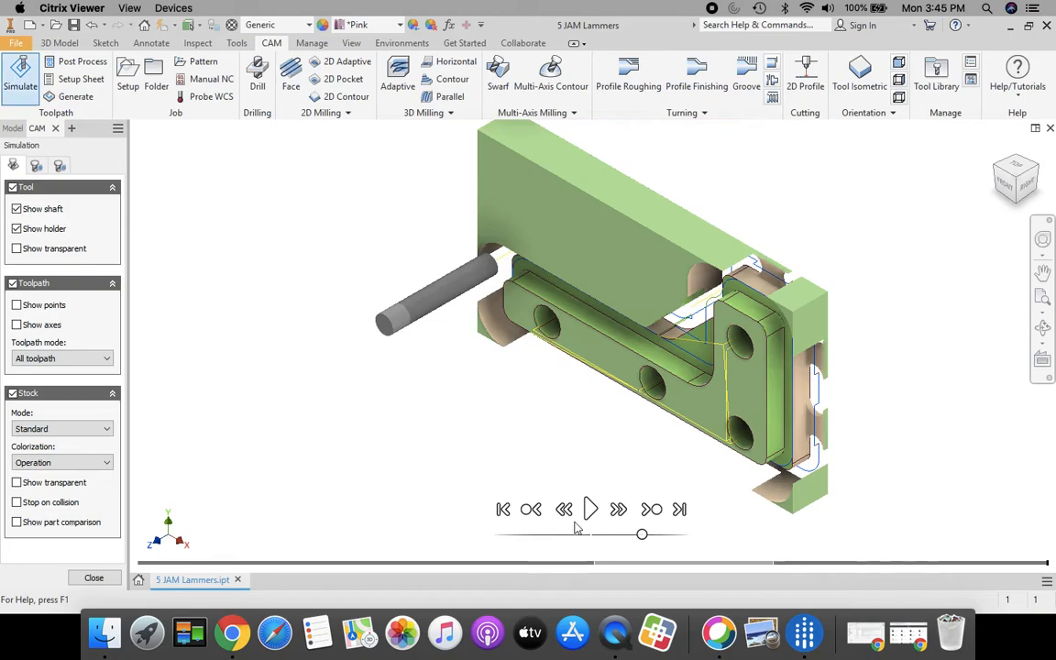
{"action": "left_click", "coordinate": [94, 578]}
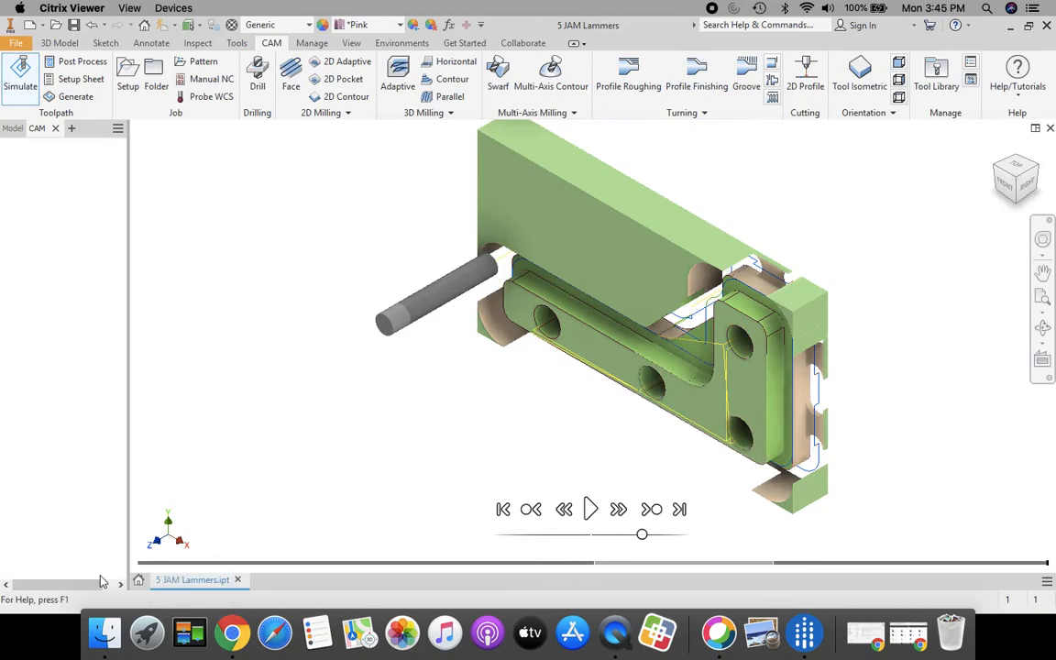
Post process Setup1 with the H: drive as output folder, saving the NC file there under the proposed program name
{"action": "left_click", "coordinate": [73, 63]}
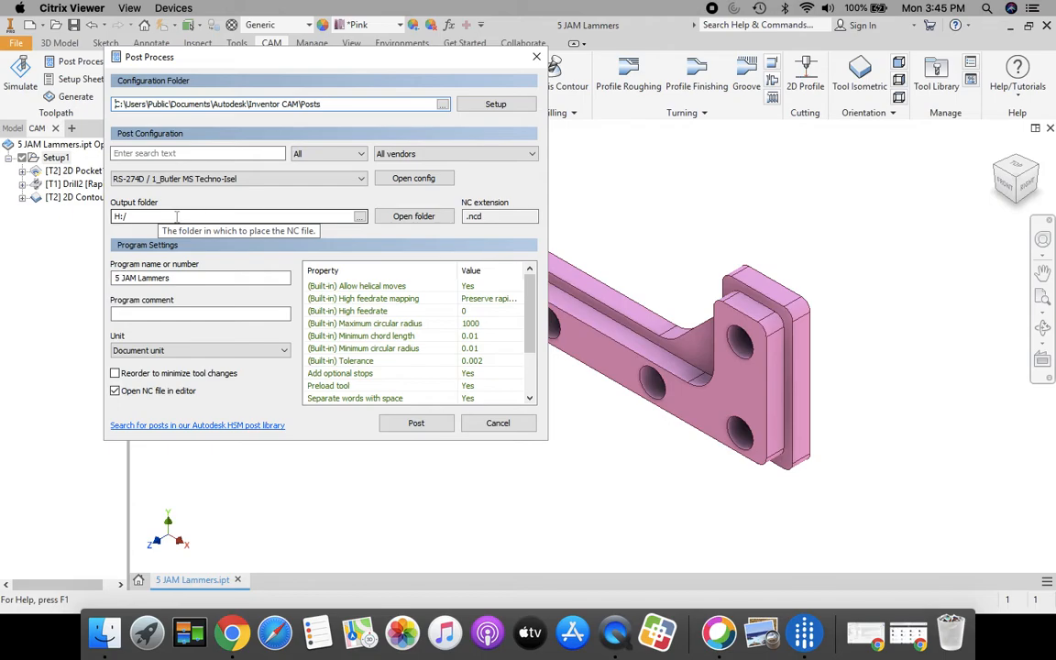
{"action": "left_click", "coordinate": [359, 217]}
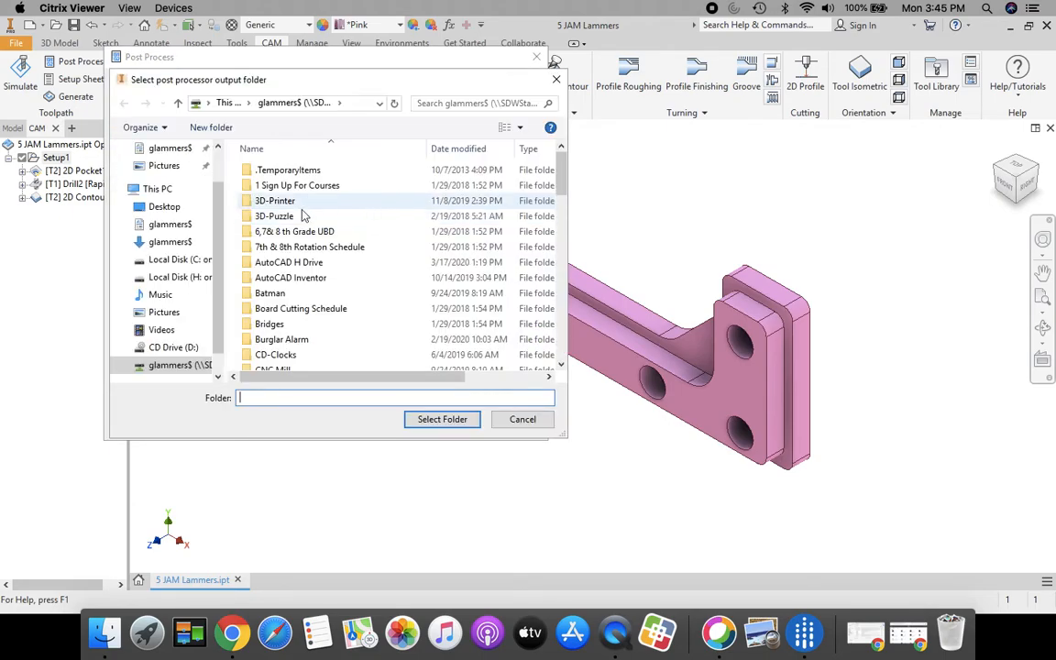
{"action": "left_click", "coordinate": [167, 366]}
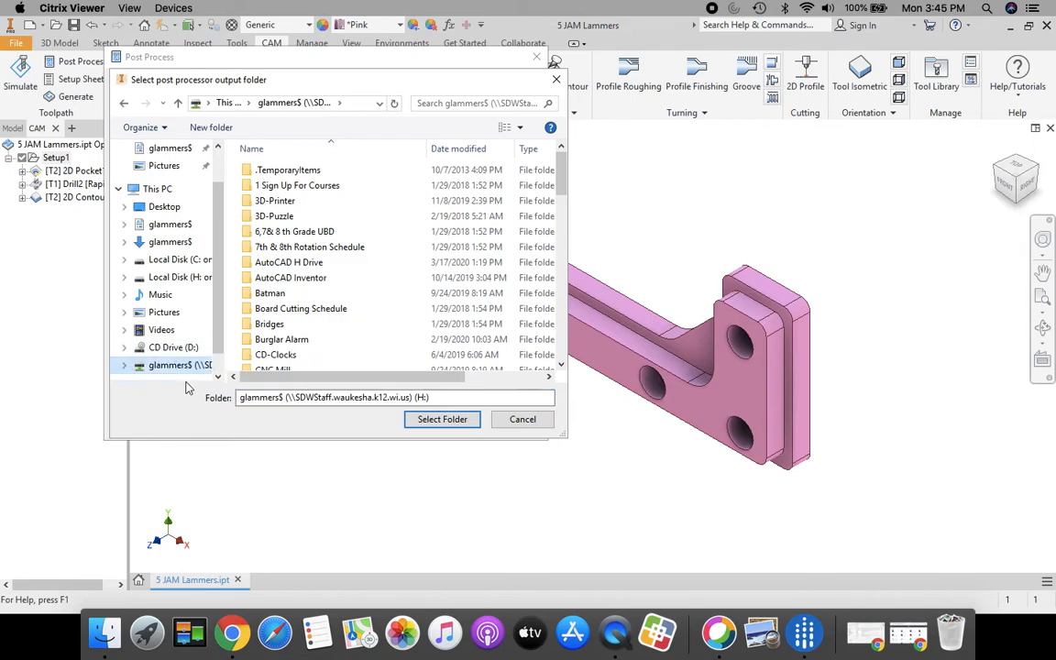
{"action": "left_click", "coordinate": [443, 419]}
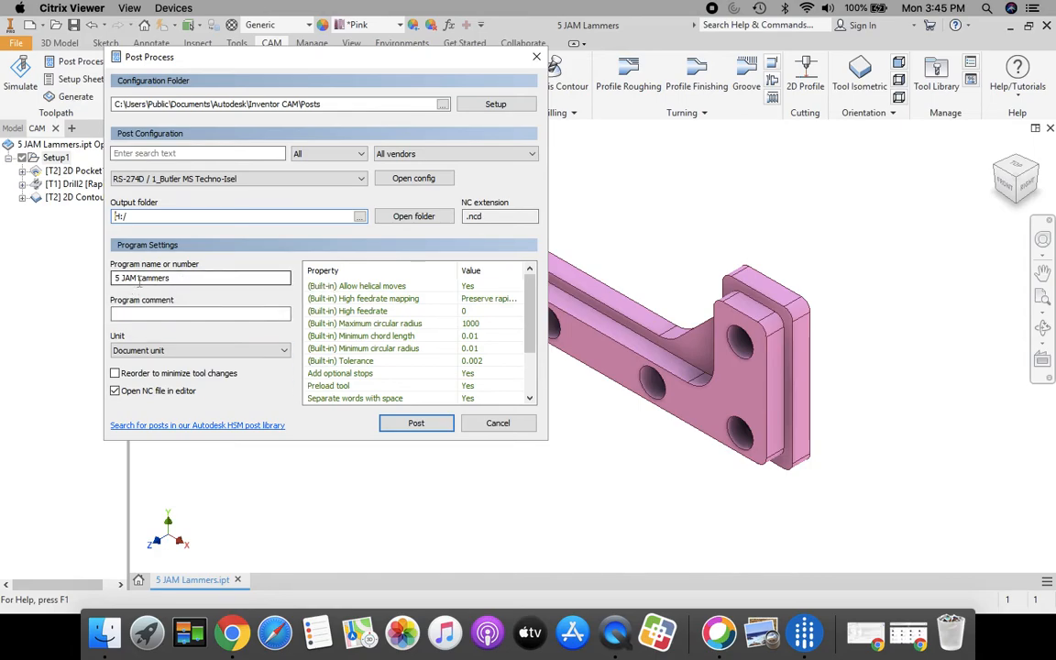
{"action": "left_click", "coordinate": [415, 424]}
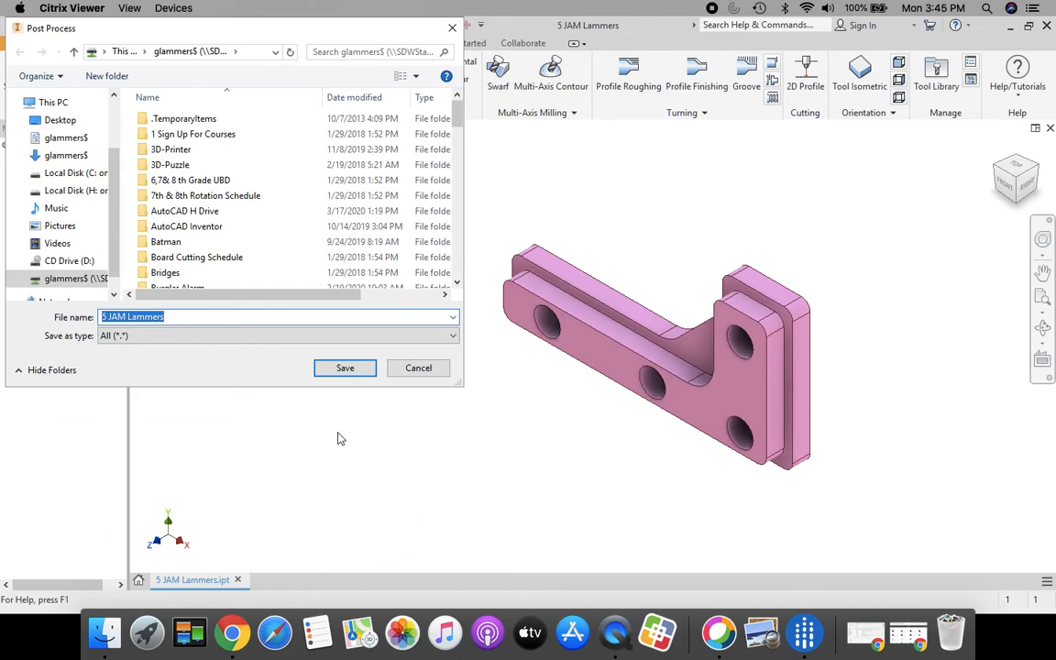
{"action": "left_click", "coordinate": [345, 368]}
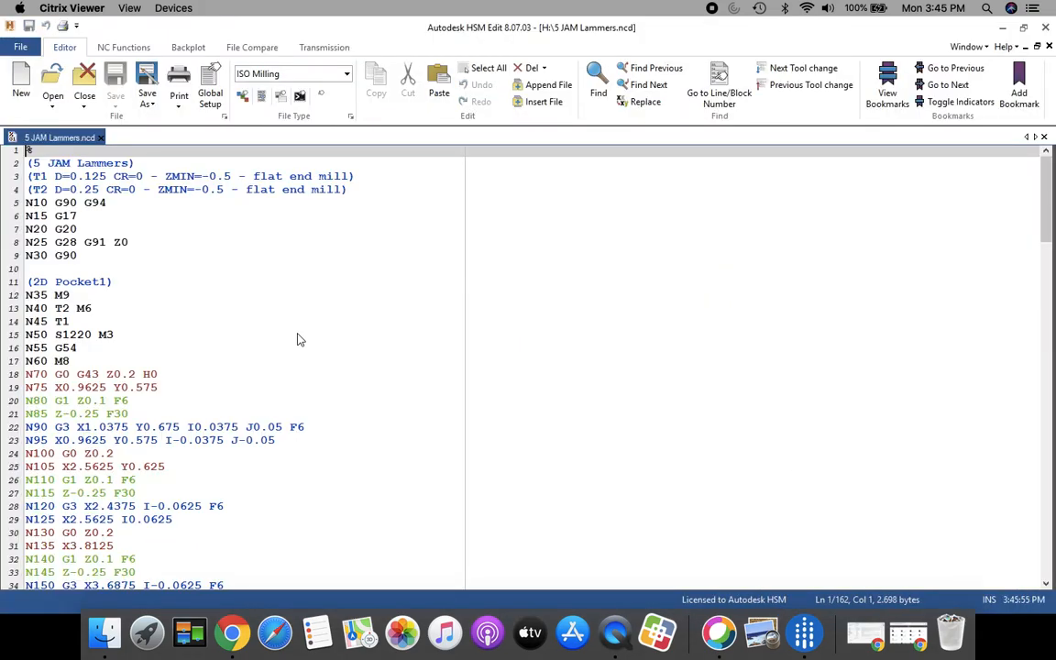
Close the generated NC code in the editor and save the part file
{"action": "left_click", "coordinate": [1047, 30]}
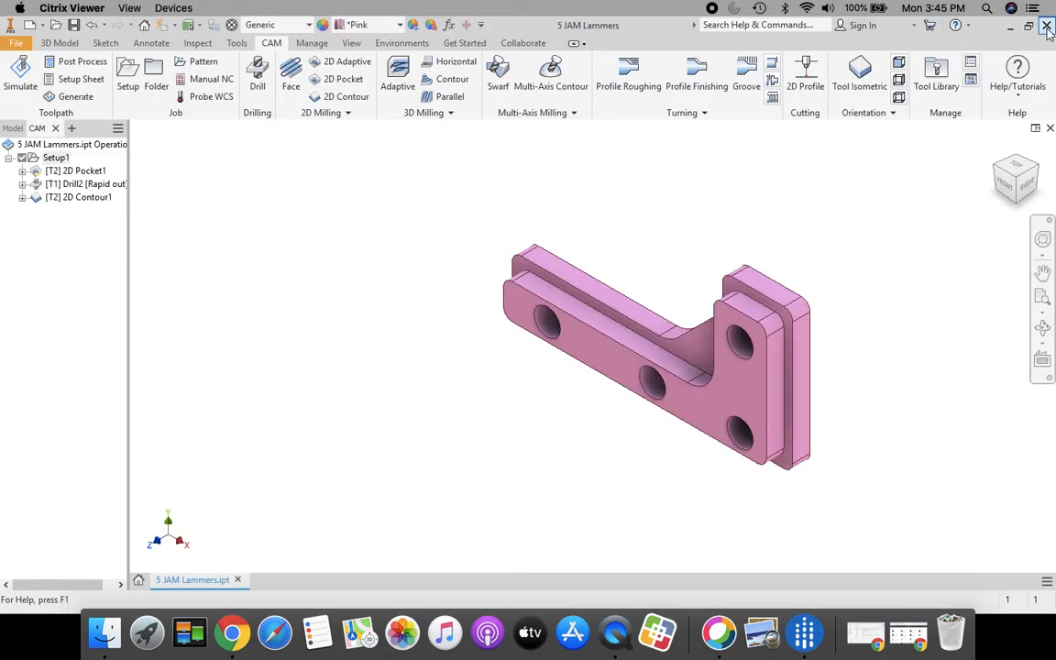
{"action": "left_click", "coordinate": [17, 45]}
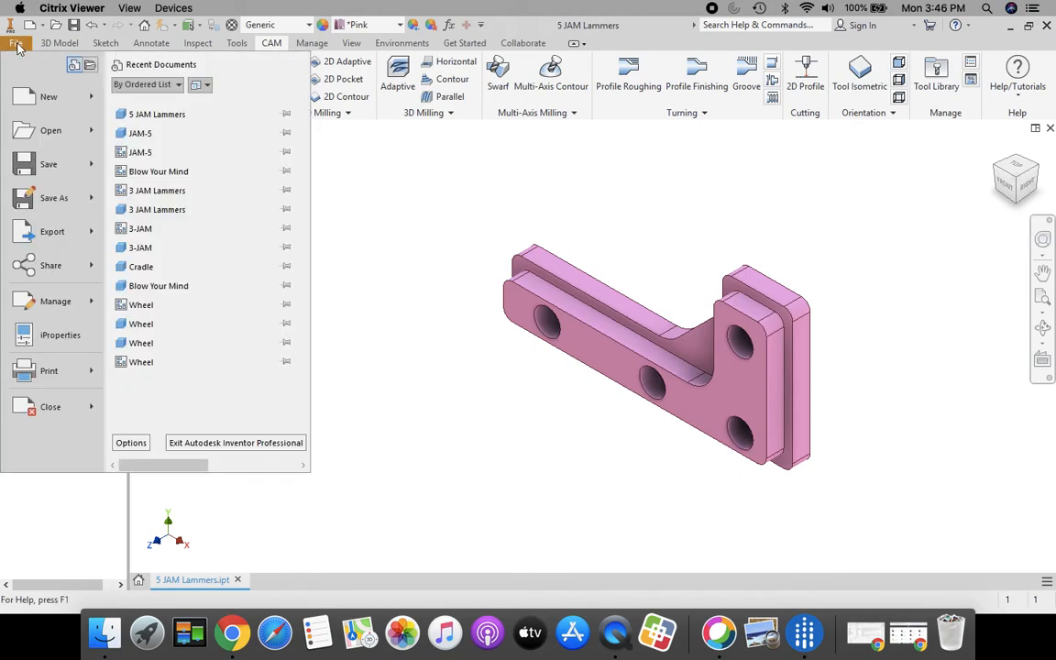
{"action": "left_click", "coordinate": [49, 167]}
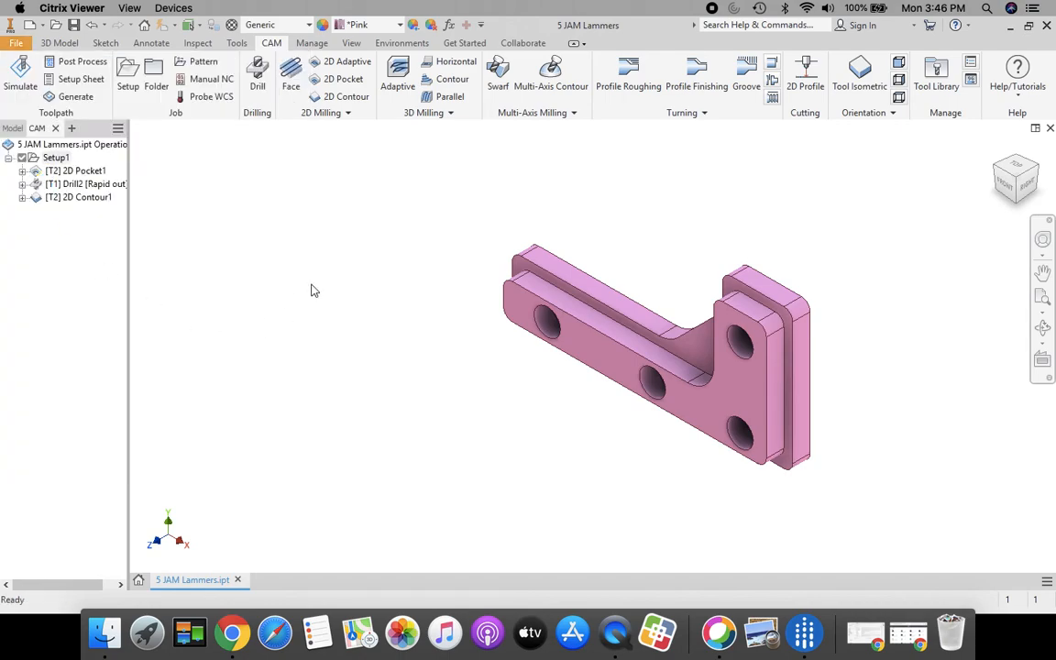